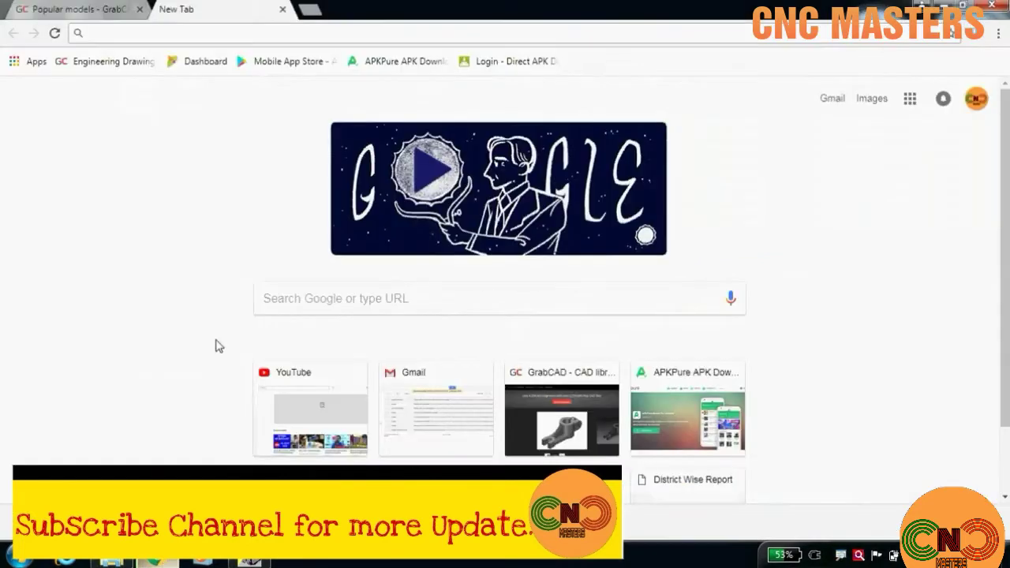
Run a Google search for 'grab cad' to find the GrabCAD site.
left_click(299, 293)
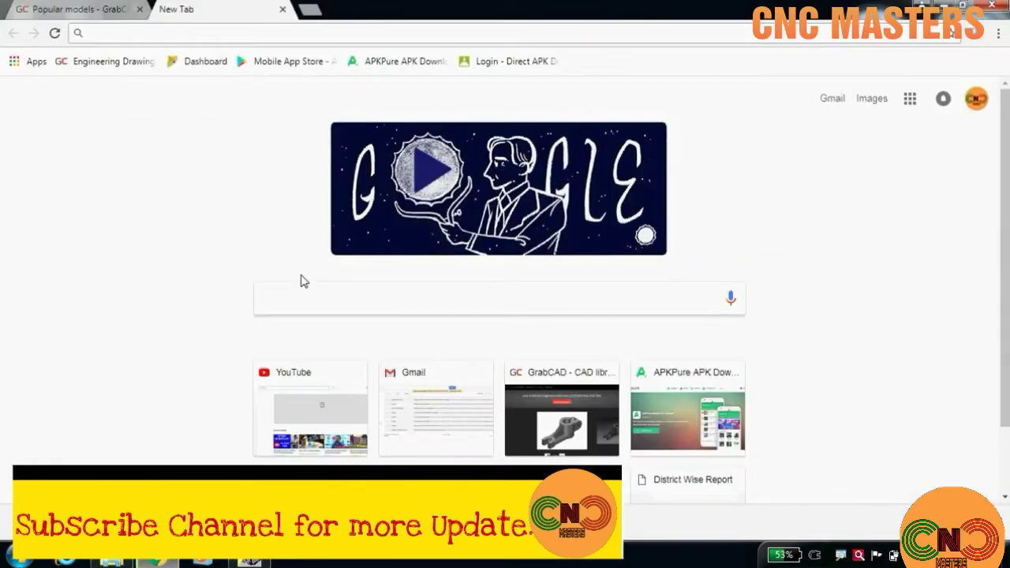
type("grab c")
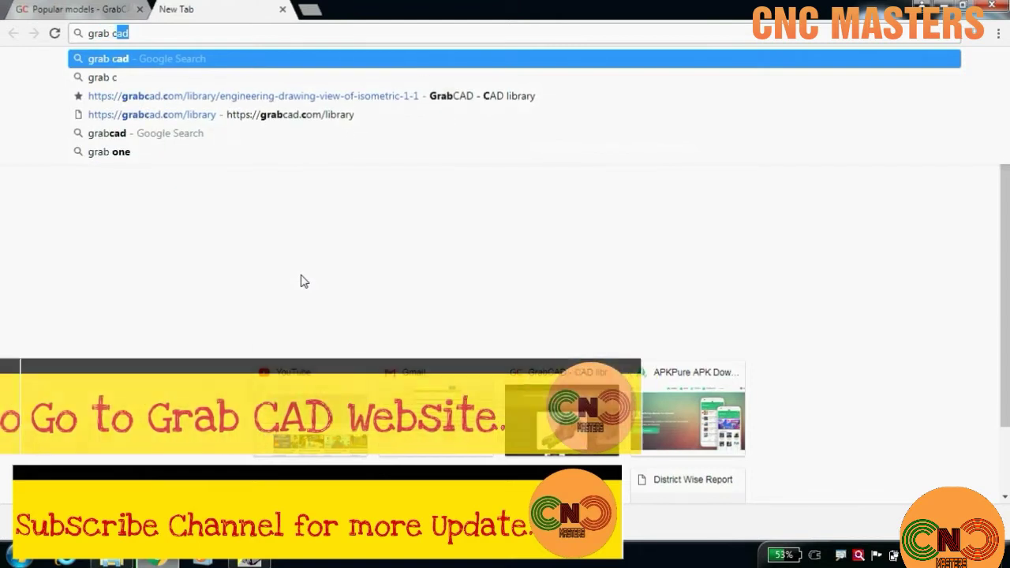
type("ad")
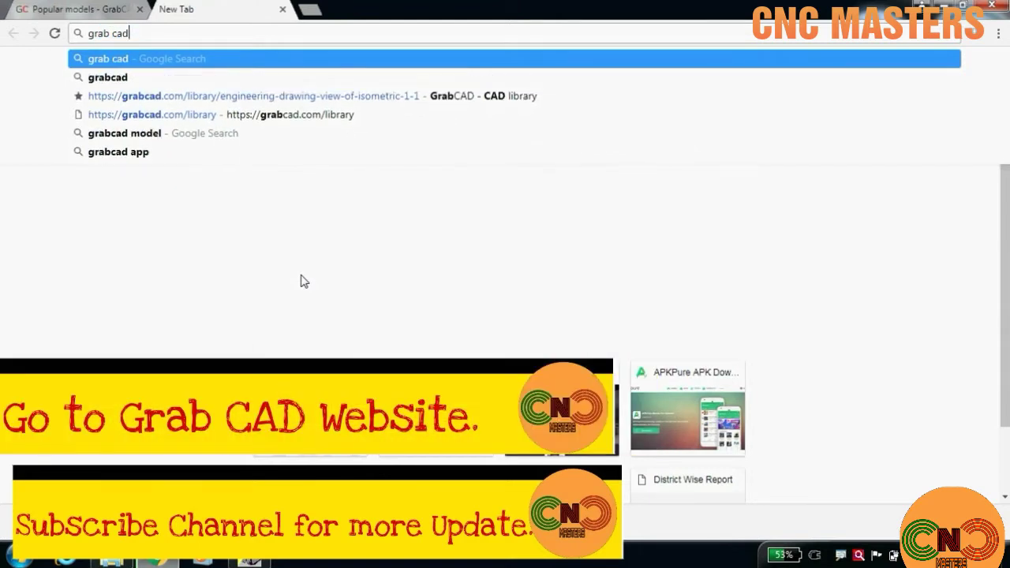
key("Return")
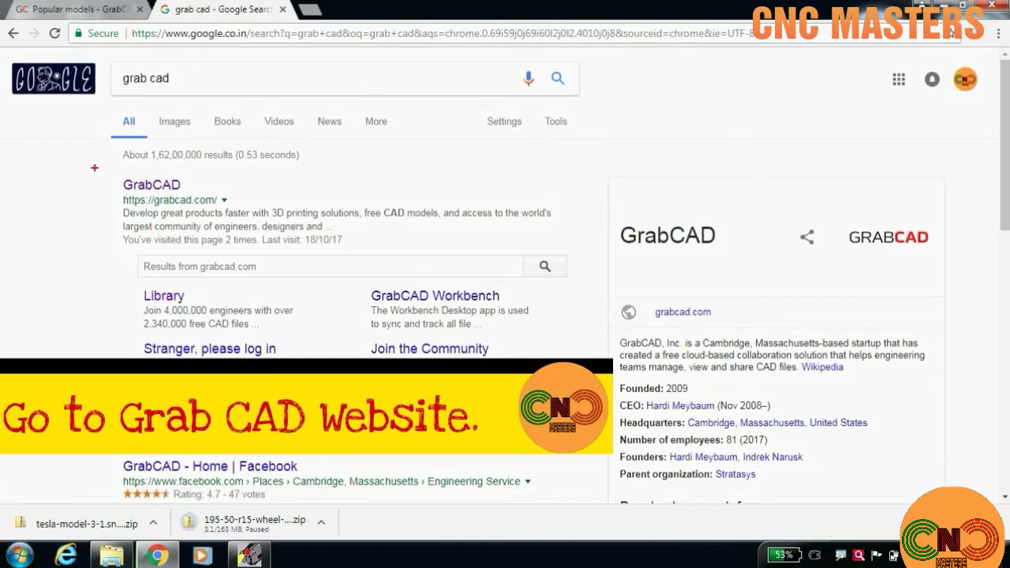
left_click_drag(95, 162, 213, 199)
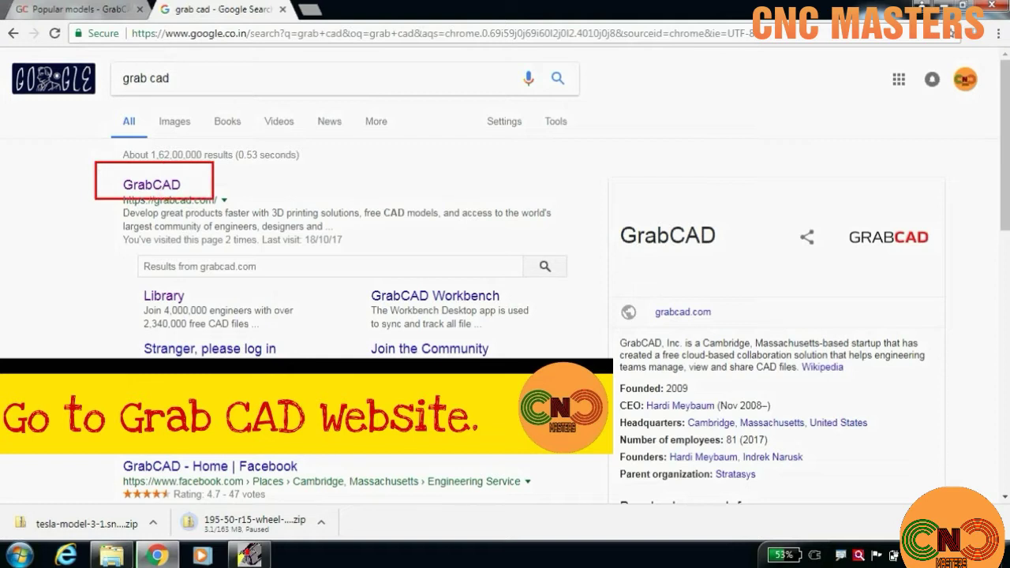
Open the GrabCAD site, check the account menu and browse the popular model cards.
left_click(154, 188)
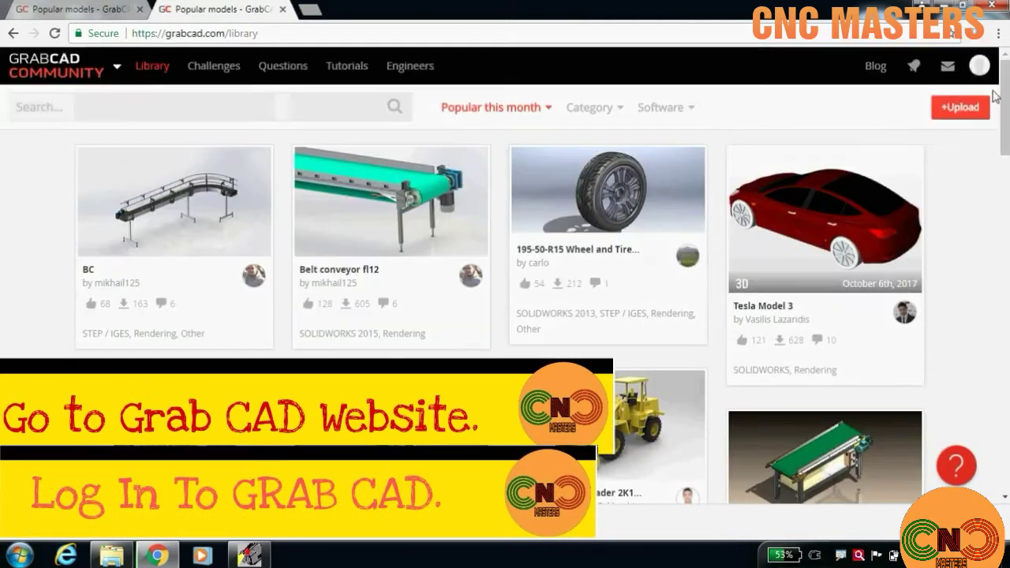
left_click(979, 66)
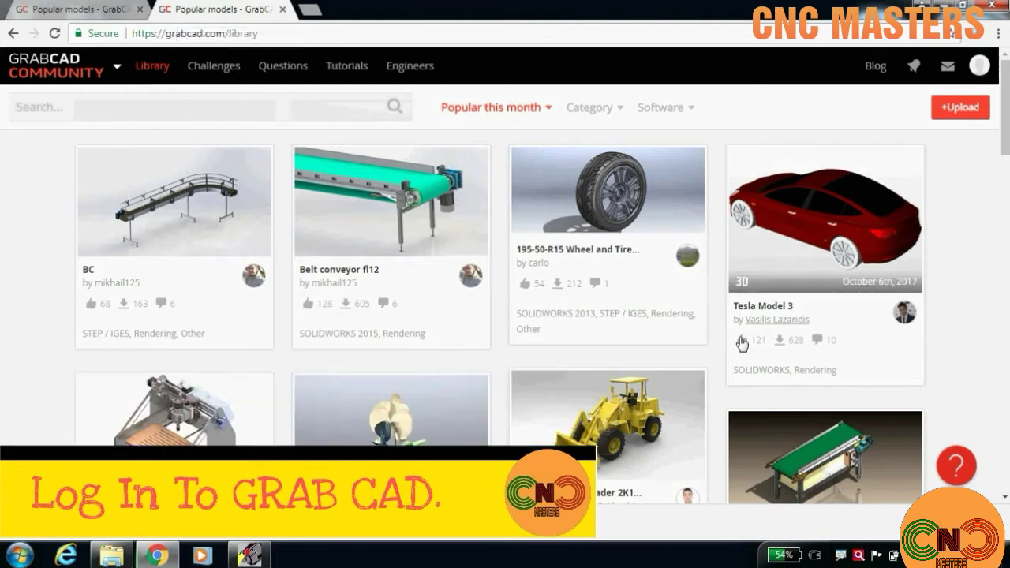
scroll(751, 363, "down", 4)
scroll(752, 363, "down", 8)
scroll(746, 377, "down", 5)
scroll(746, 377, "up", 9)
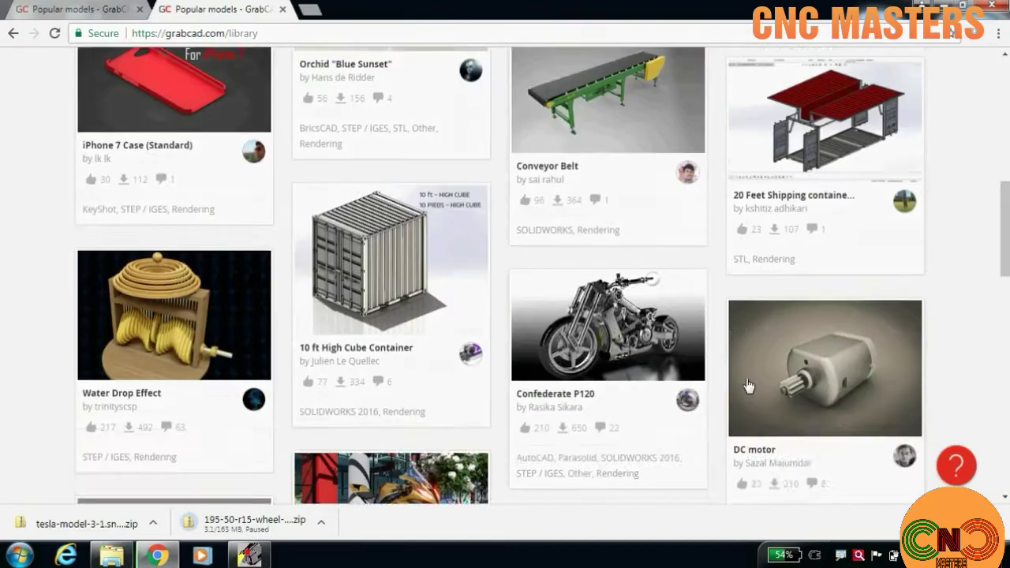
scroll(229, 116, "up", 5)
left_click(310, 10)
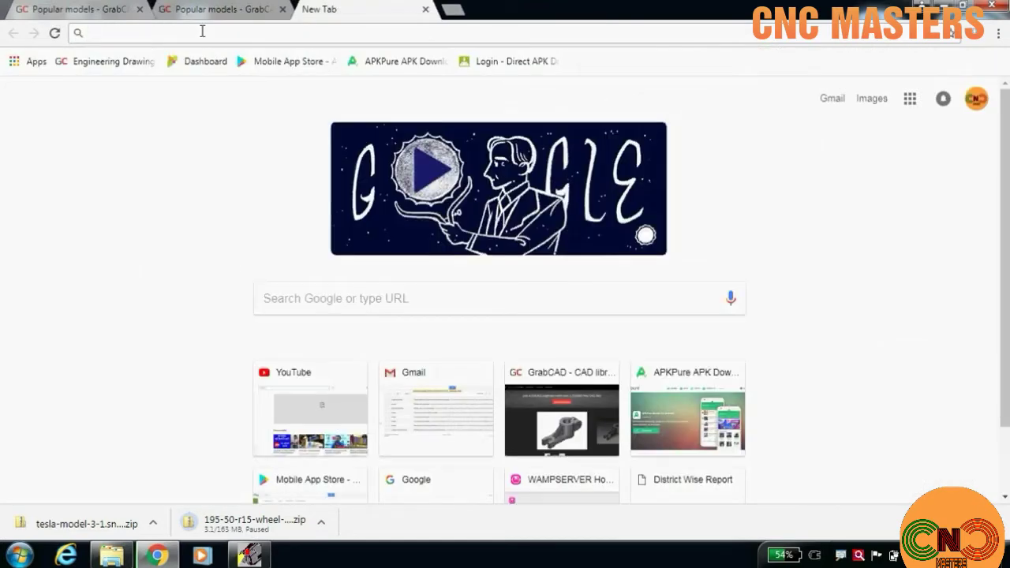
Search Google for 'engine block grab cad' using the autocomplete suggestion.
type("engi")
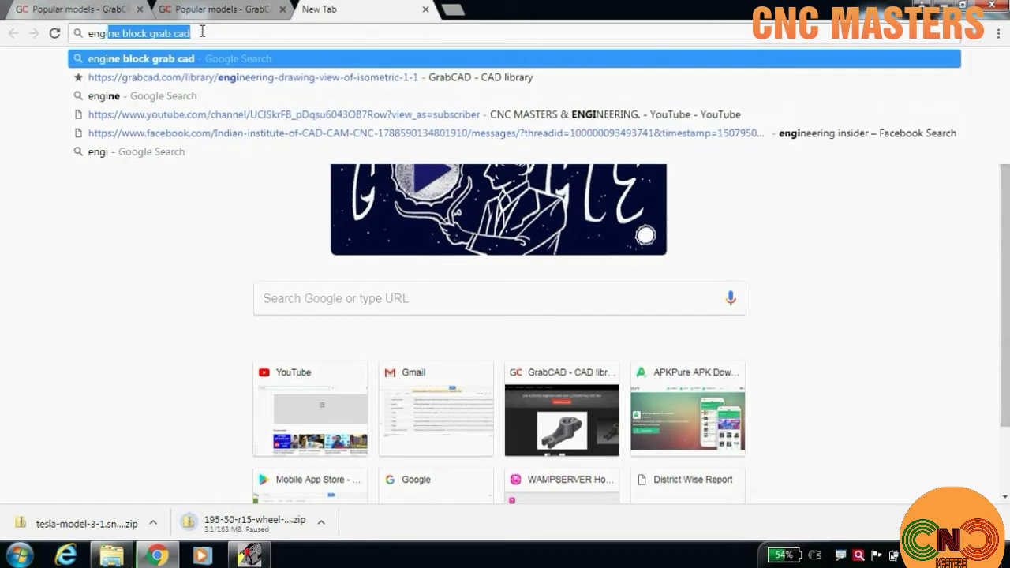
type("ne b")
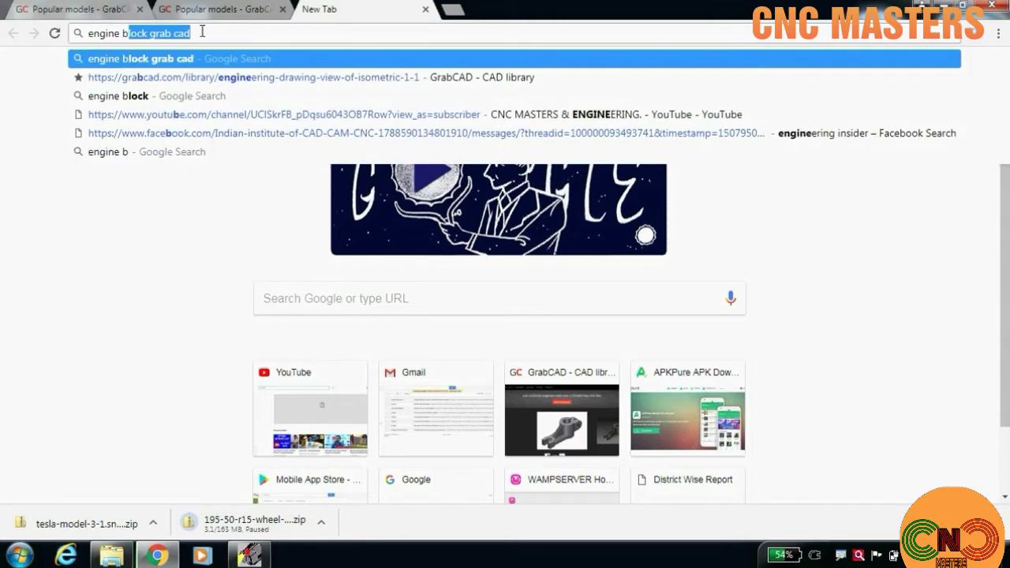
type("lock")
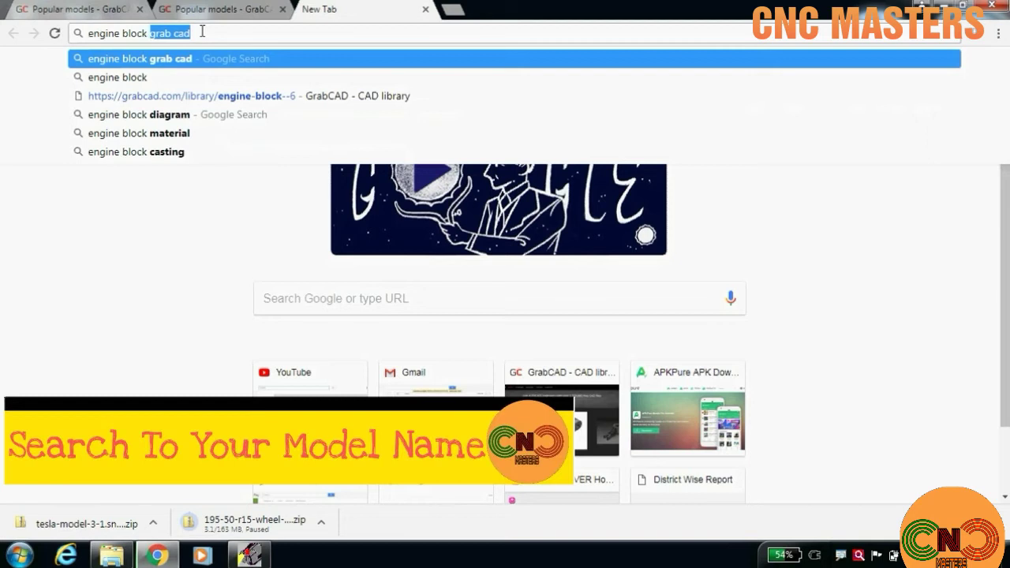
left_click(202, 32)
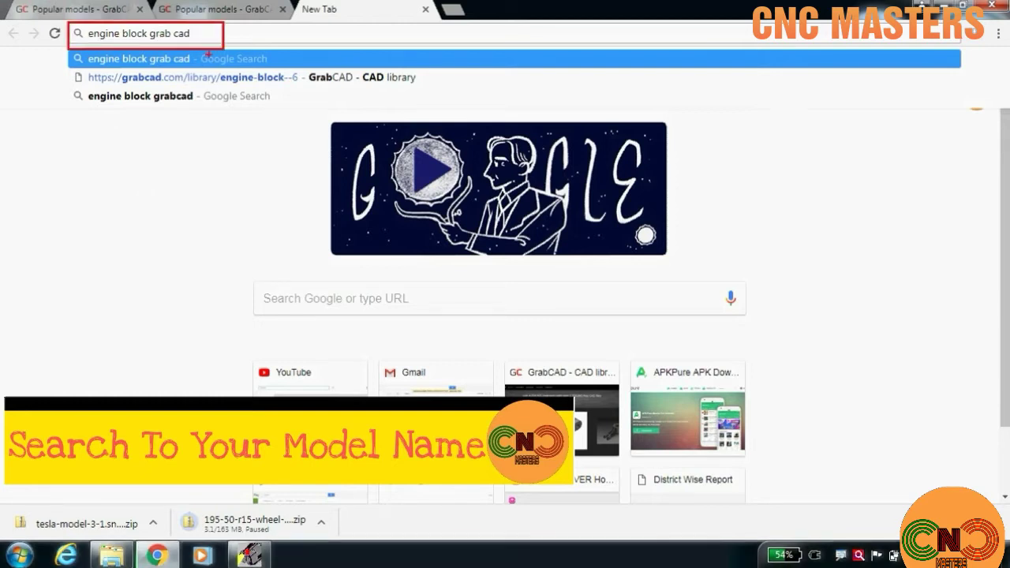
key("Return")
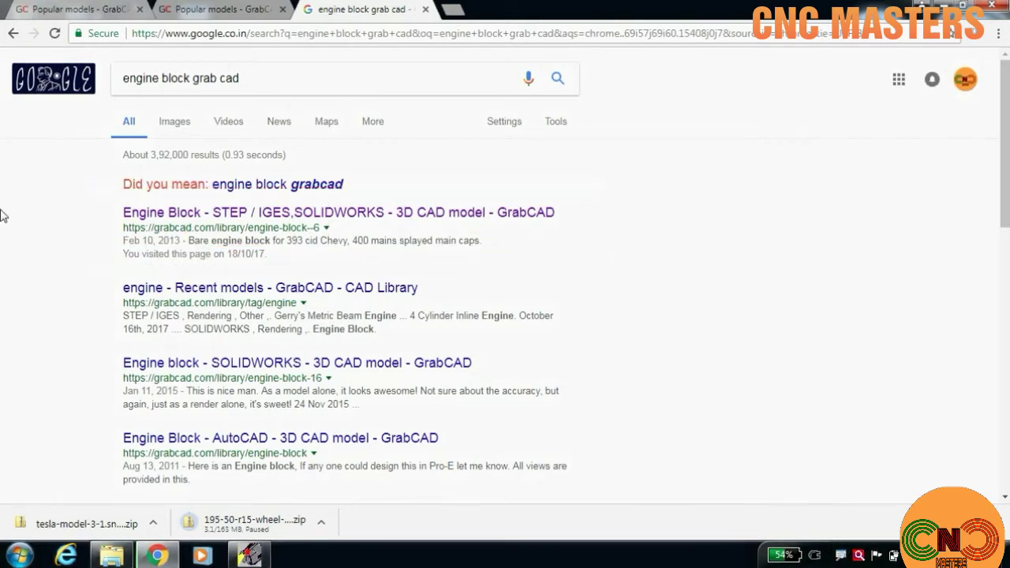
Open the first Engine Block model on GrabCAD, view its previews and download its files.
left_click(226, 216)
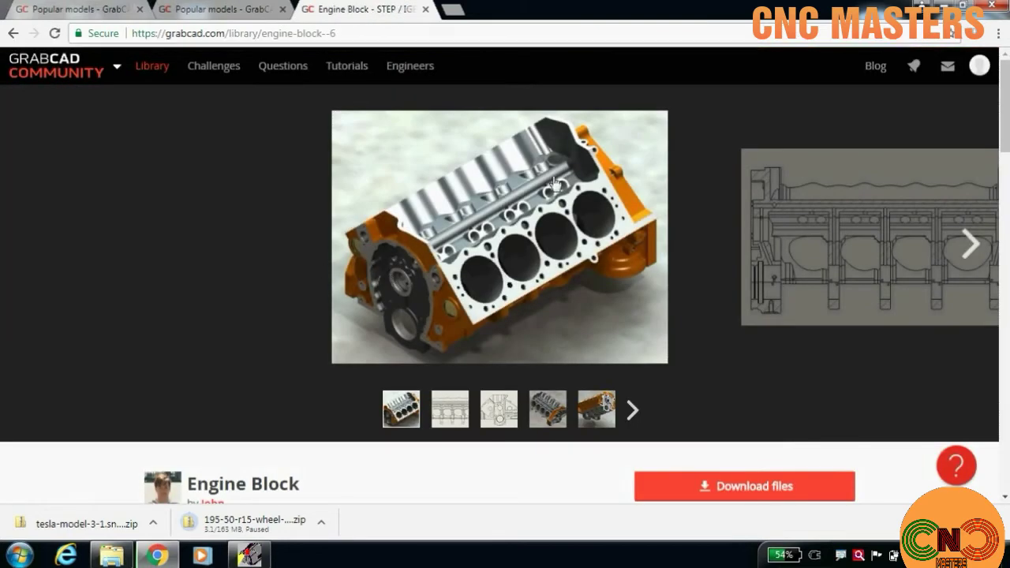
left_click(633, 409)
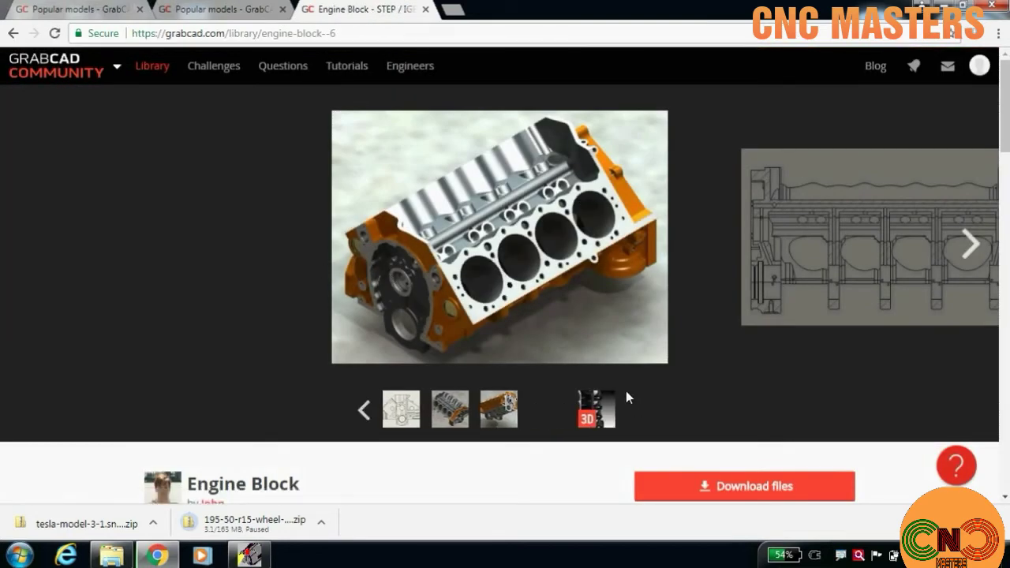
scroll(626, 391, "down", 2)
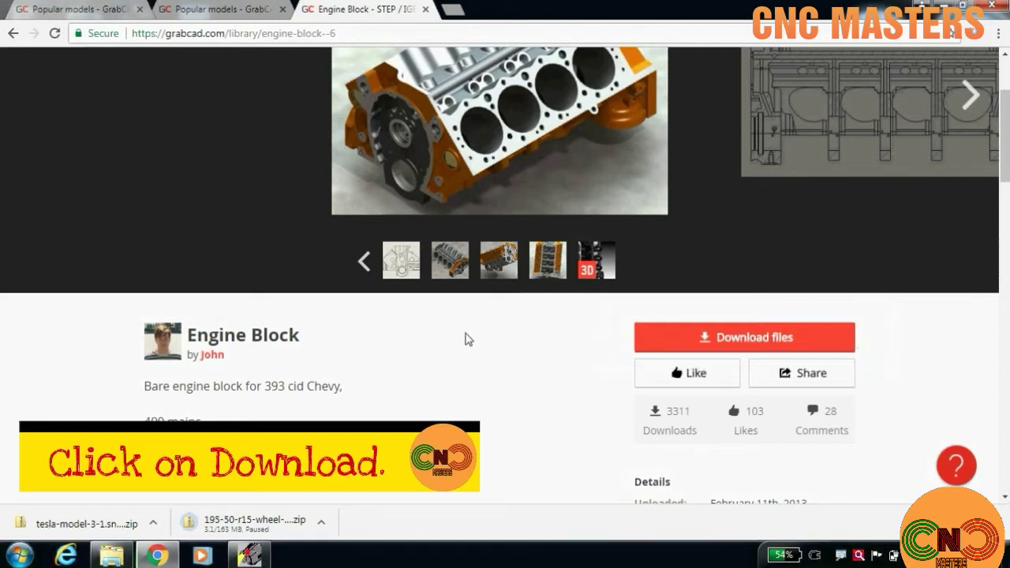
left_click(713, 337)
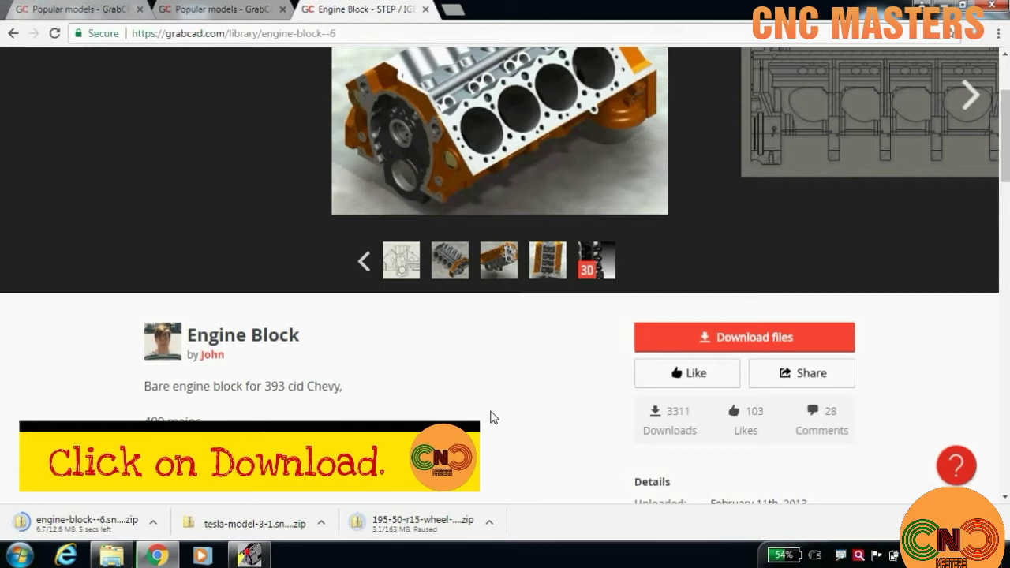
scroll(470, 416, "up", 1)
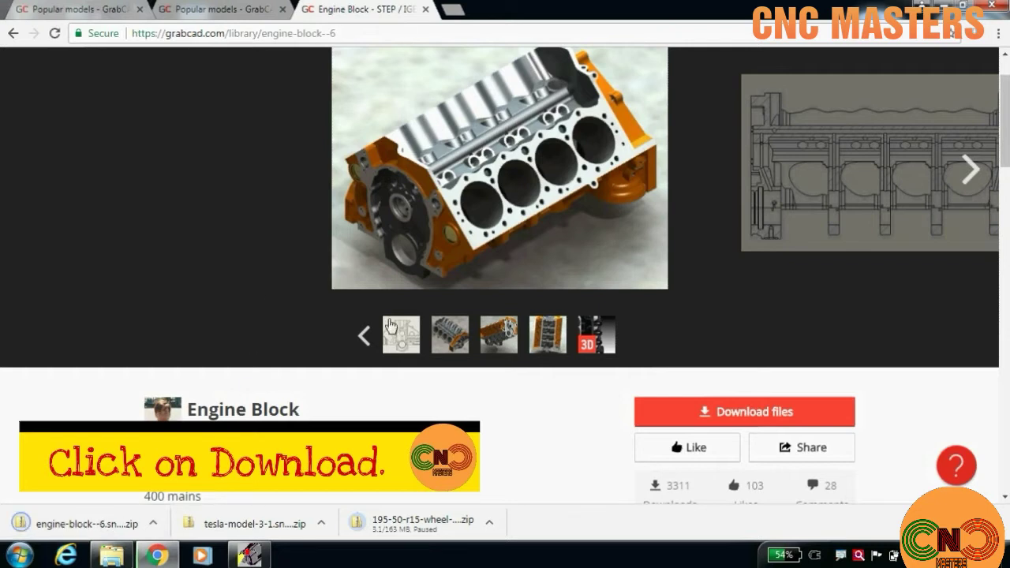
scroll(403, 327, "down", 1)
scroll(204, 201, "up", 2)
Open the Tesla Model 3 model from the popular library and download its files.
left_click(217, 10)
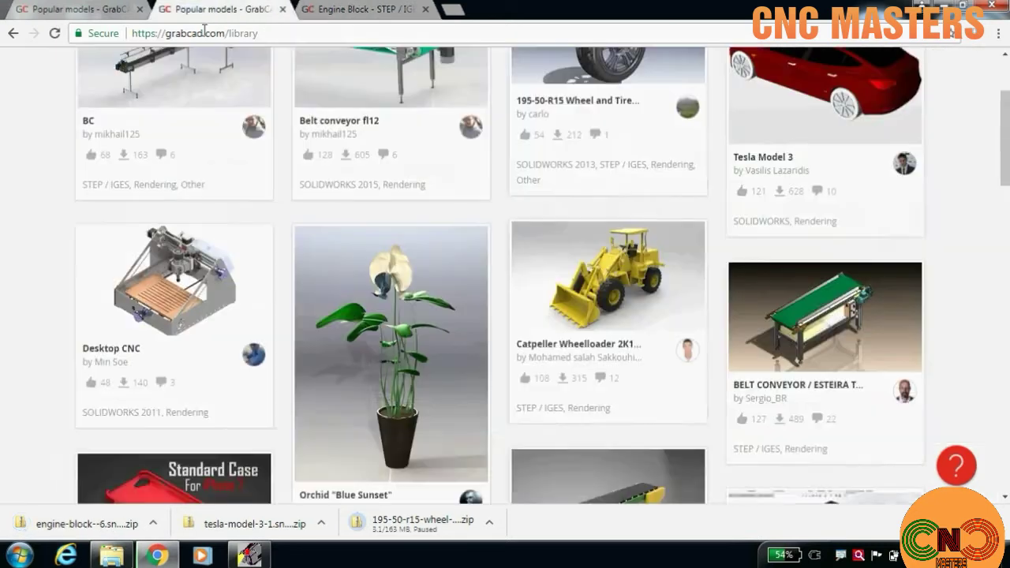
scroll(505, 316, "up", 2)
left_click(826, 212)
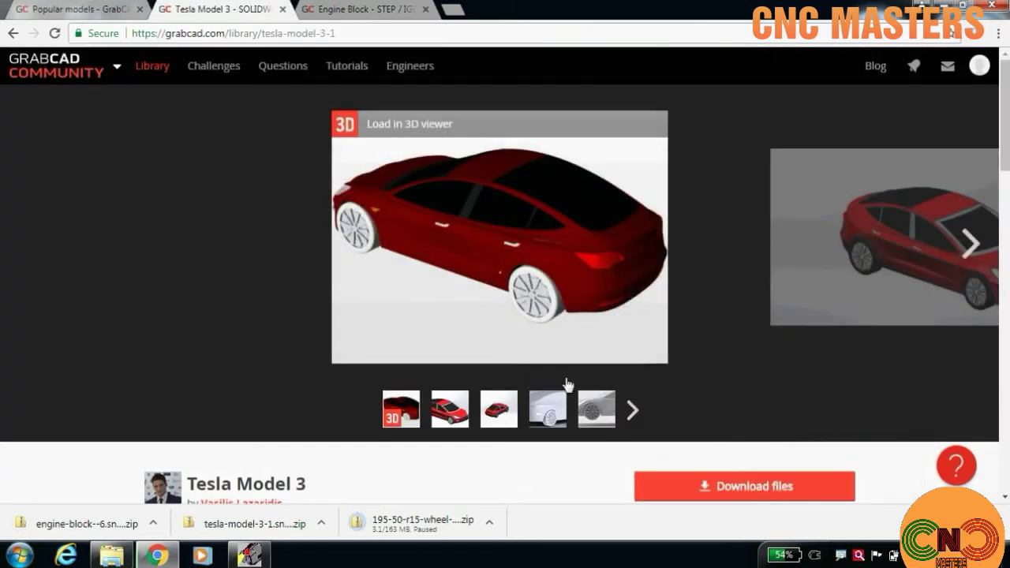
scroll(552, 383, "down", 2)
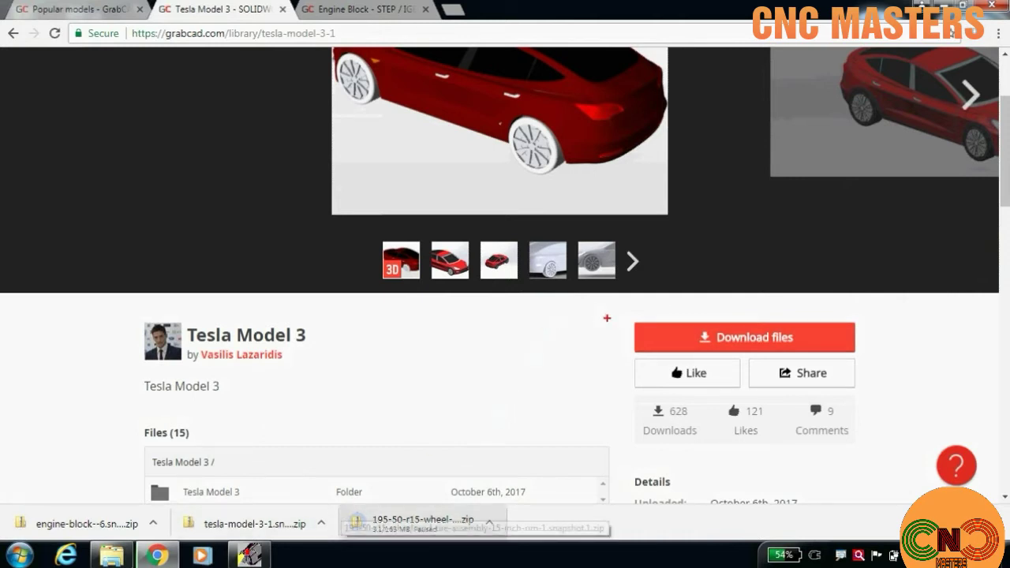
left_click_drag(607, 310, 879, 364)
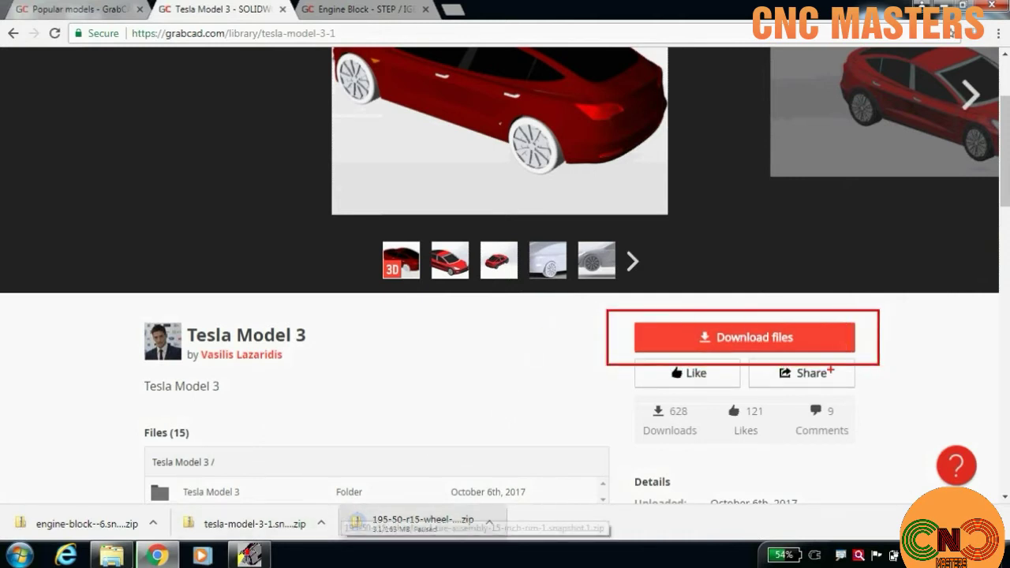
key("Escape")
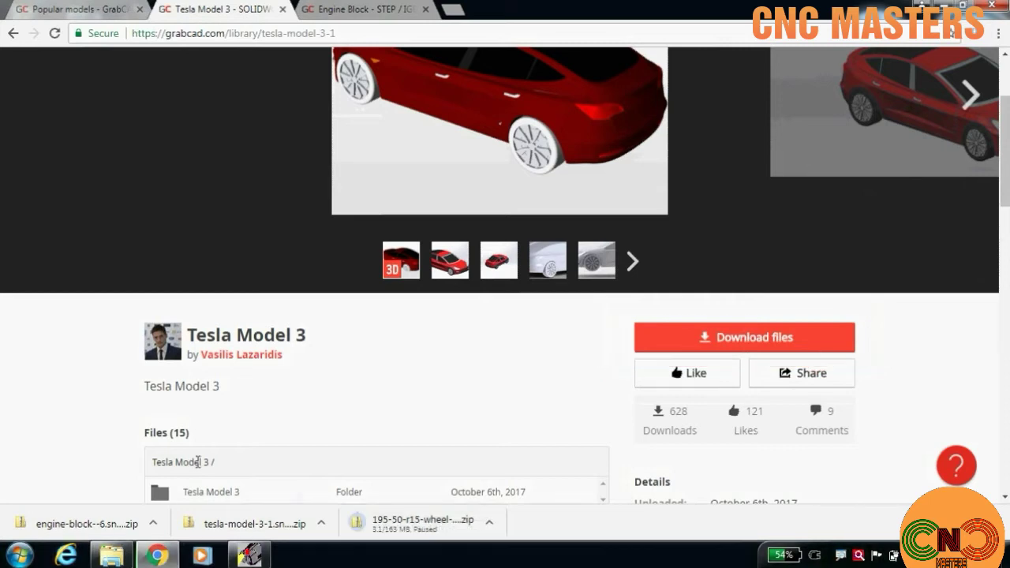
left_click(742, 345)
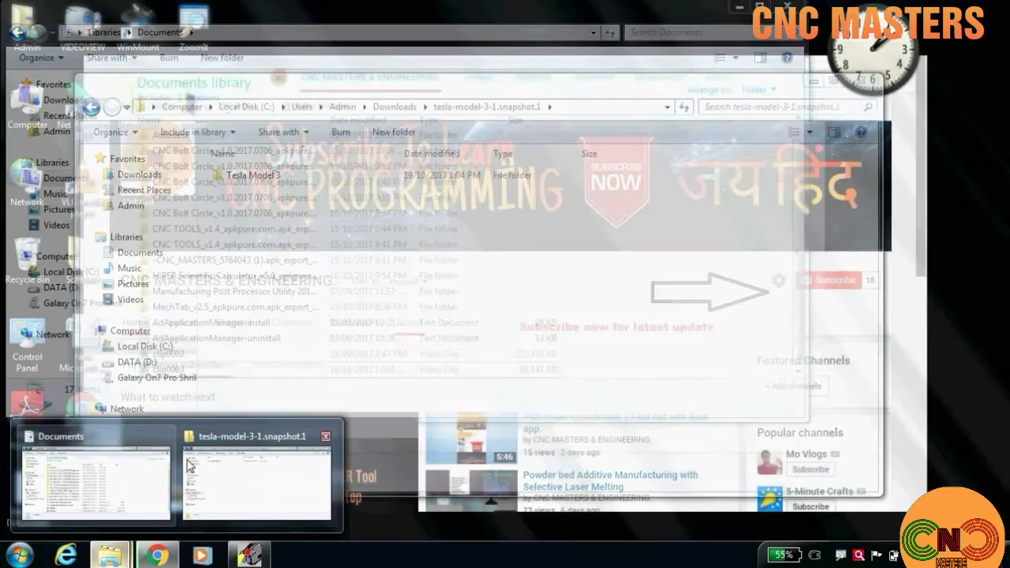
Extract the engine block zip archive in the Downloads folder.
left_click(250, 477)
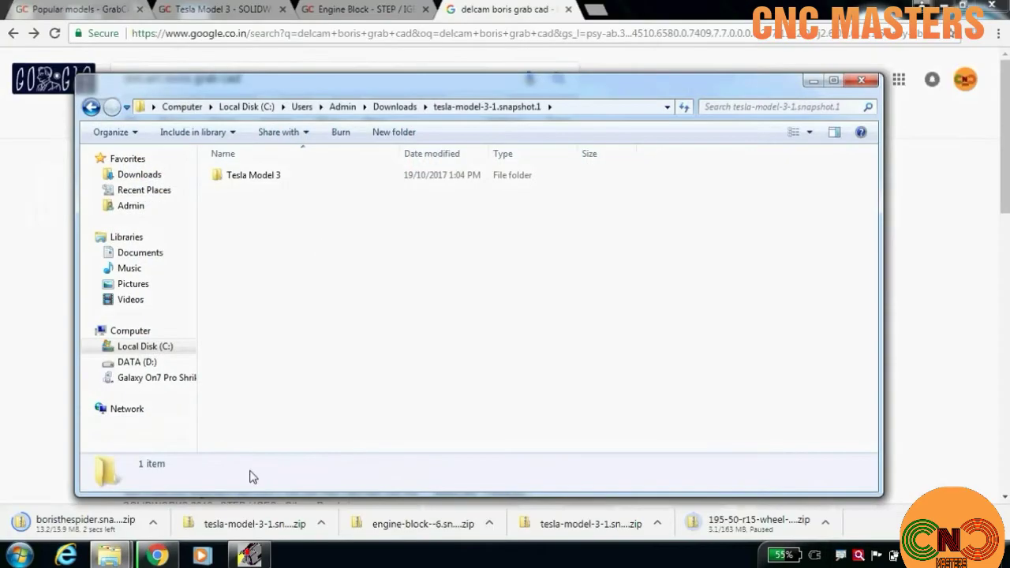
left_click(91, 106)
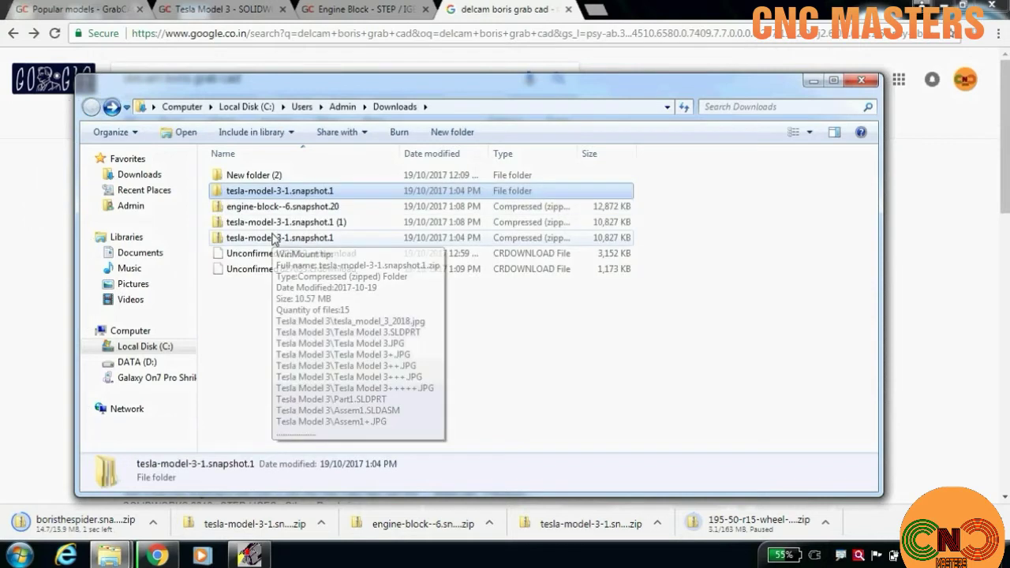
left_click(267, 209)
right_click(267, 209)
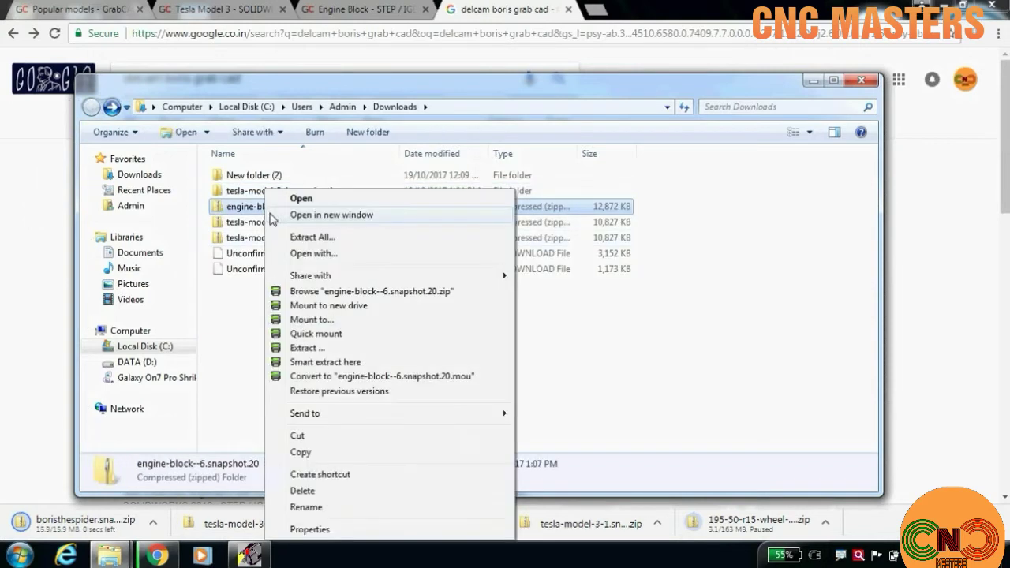
left_click(339, 361)
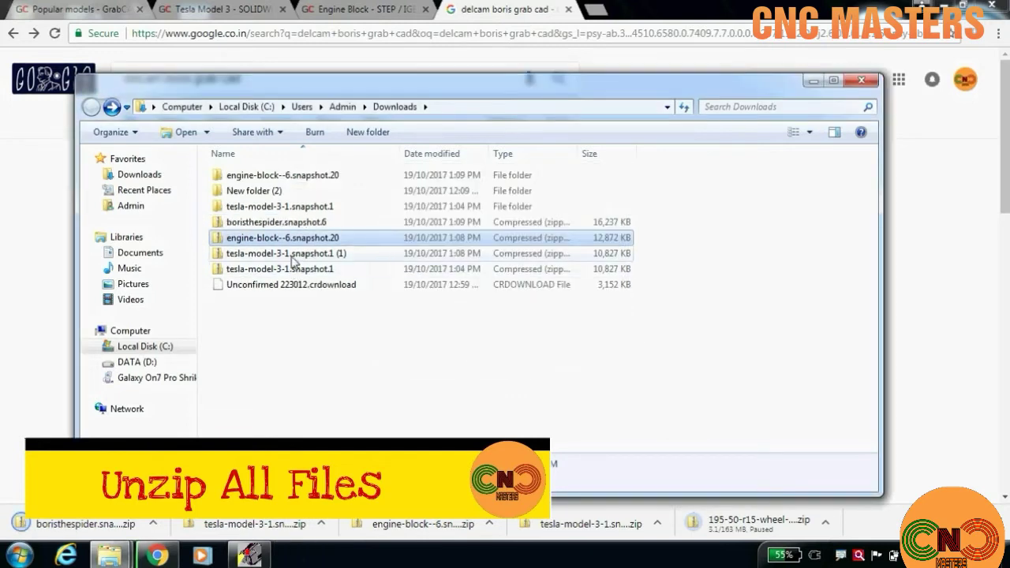
Extract the boristhespider.snapshot.6 zip into its own folder in Downloads.
left_click(292, 258)
left_click(296, 271)
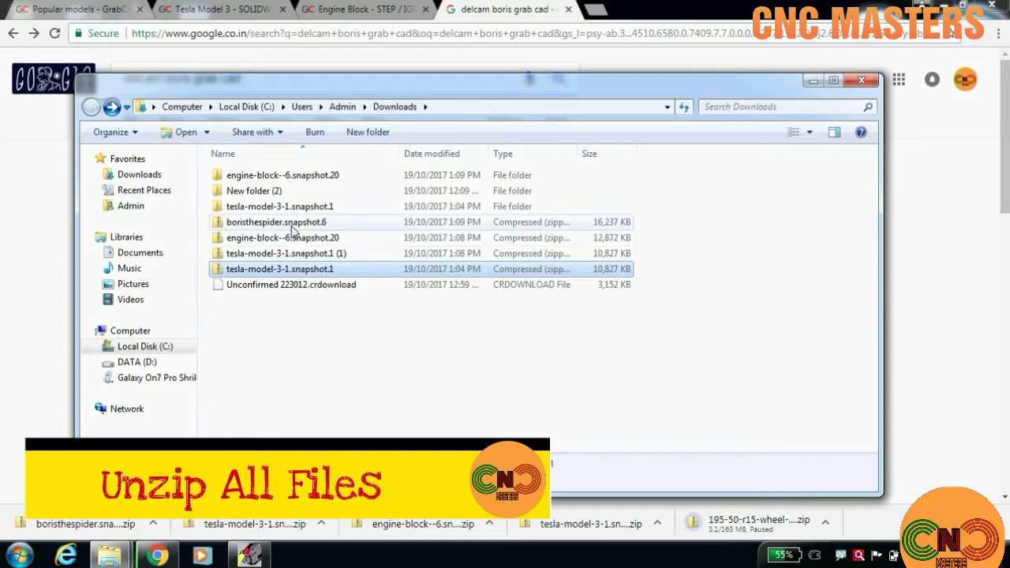
left_click(292, 229)
right_click(292, 228)
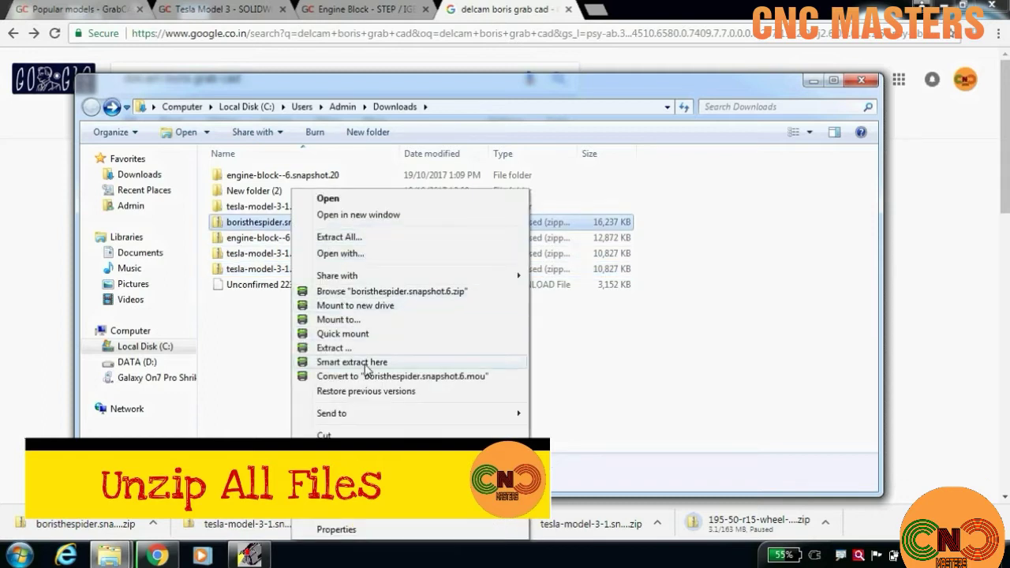
left_click(365, 363)
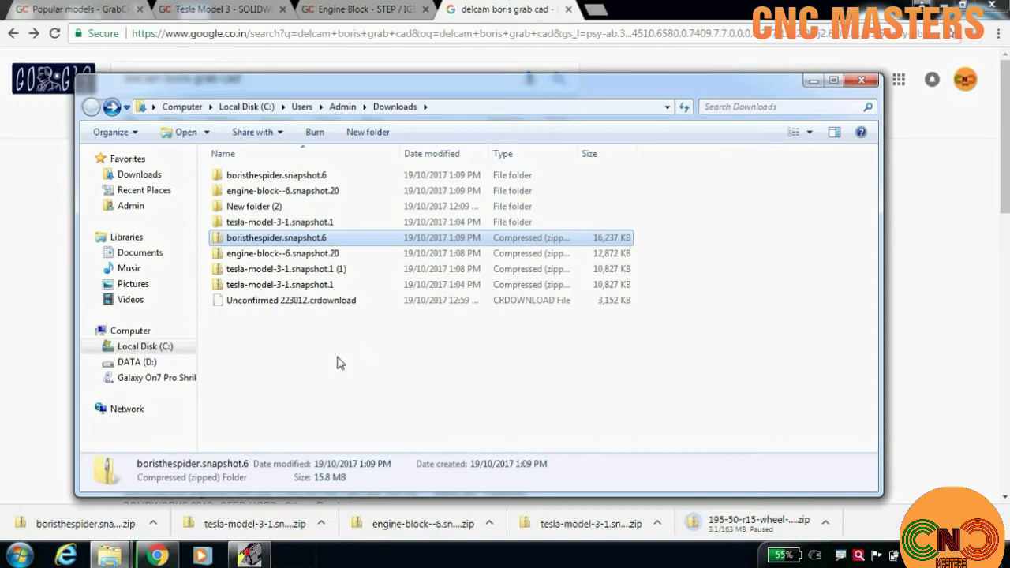
left_click(337, 363)
left_click(293, 223)
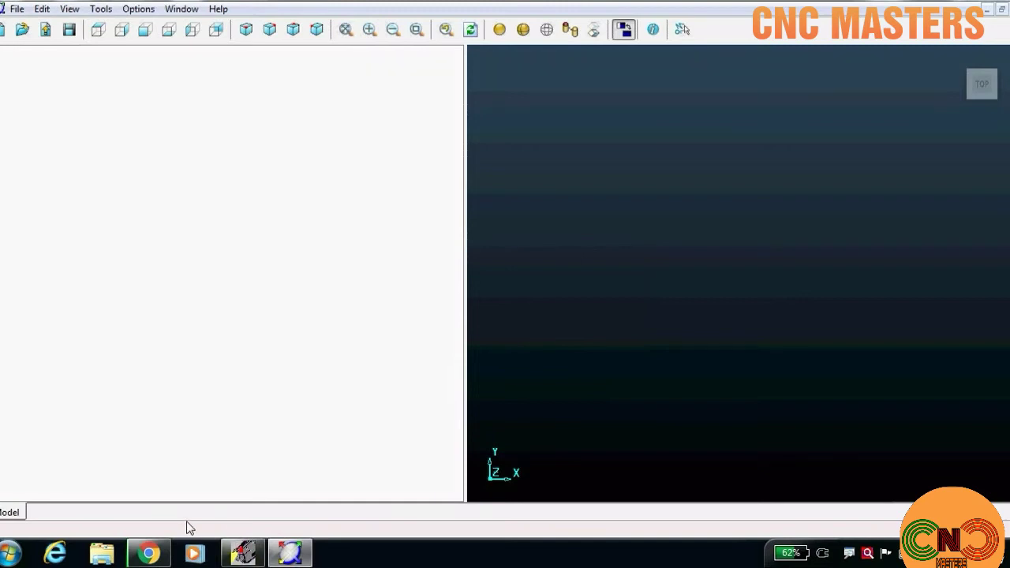
Choose the BorisTheSpider IGES file from Downloads > boristhespider.snapshot.6 for import.
left_click(16, 9)
left_click(14, 9)
left_click(47, 80)
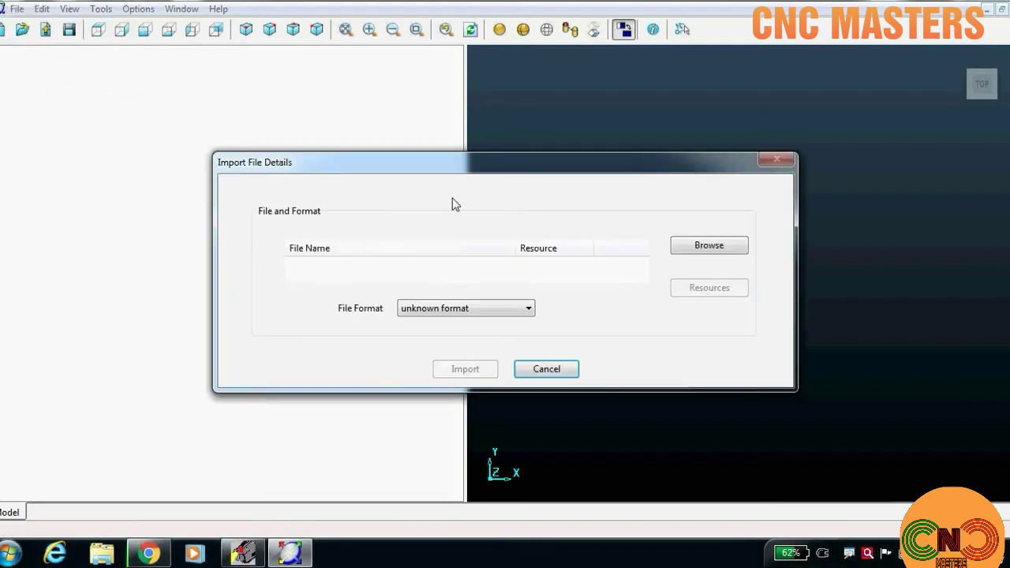
left_click(700, 246)
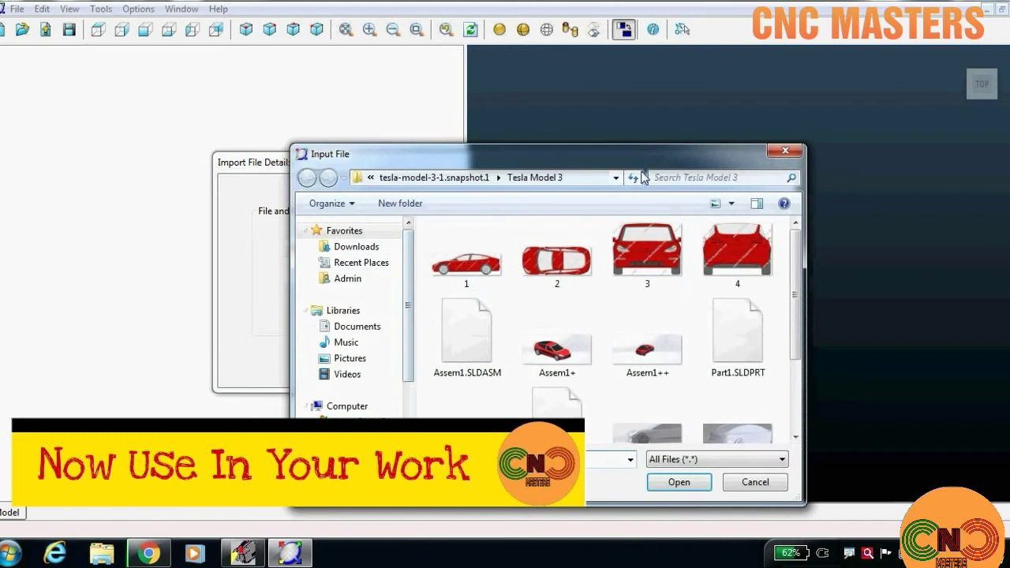
left_click(354, 248)
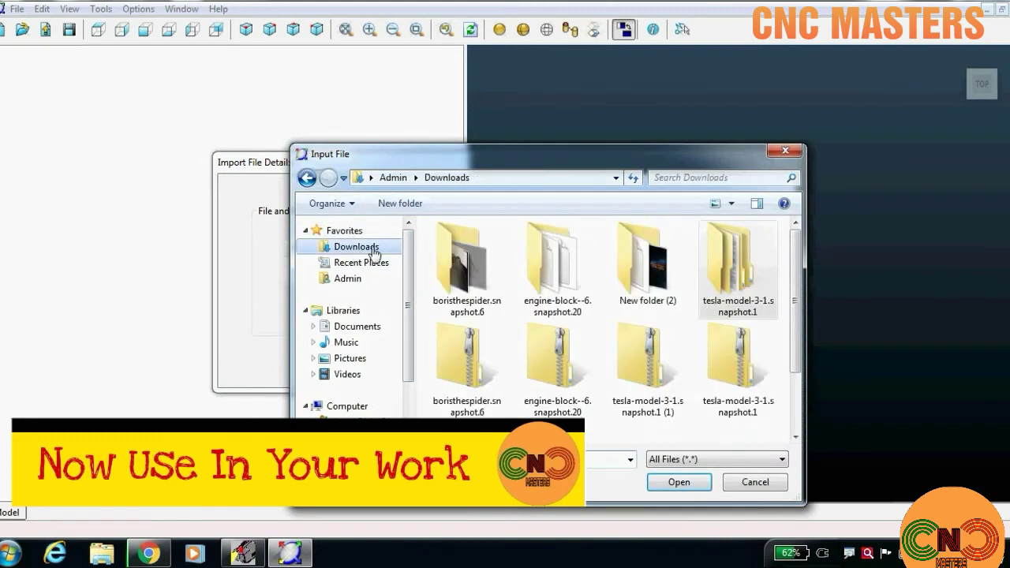
left_click(557, 282)
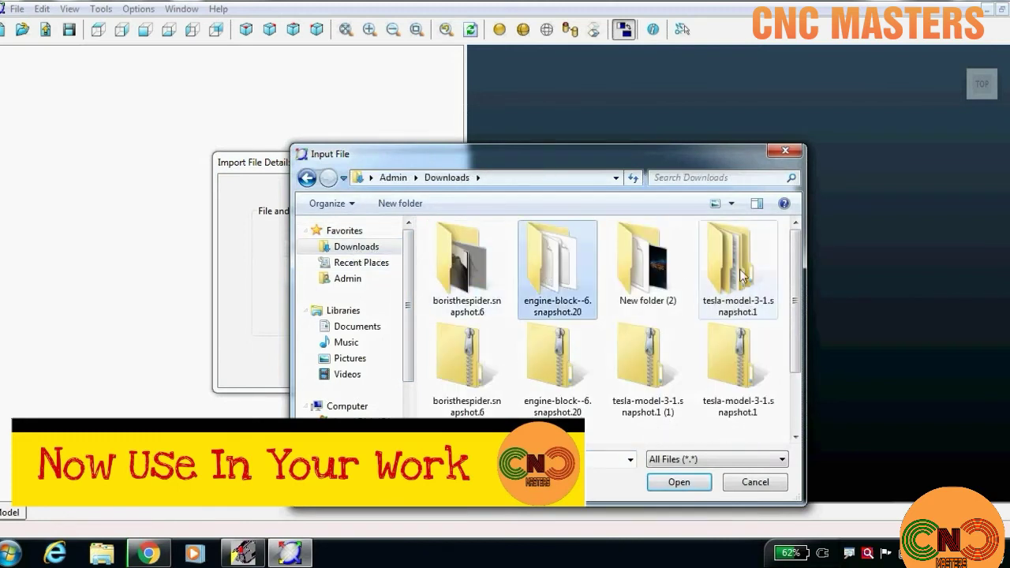
double_click(466, 268)
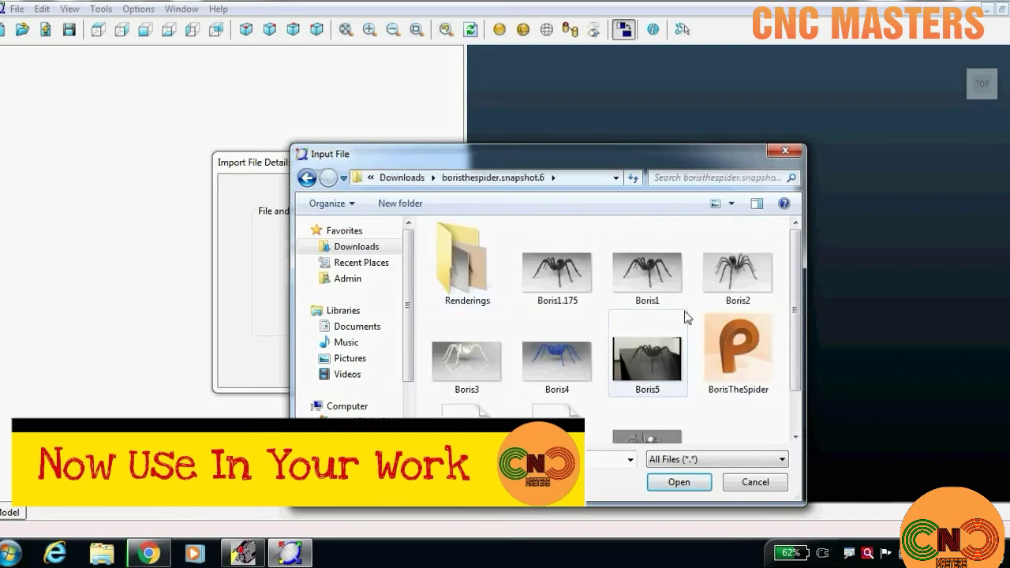
scroll(691, 328, "down", 1)
left_click(748, 308)
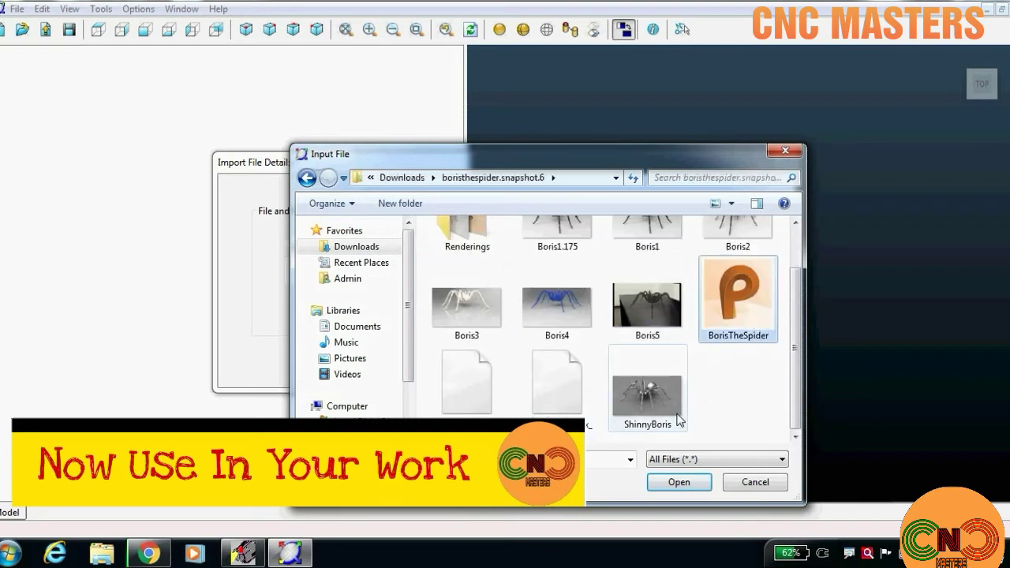
left_click(677, 483)
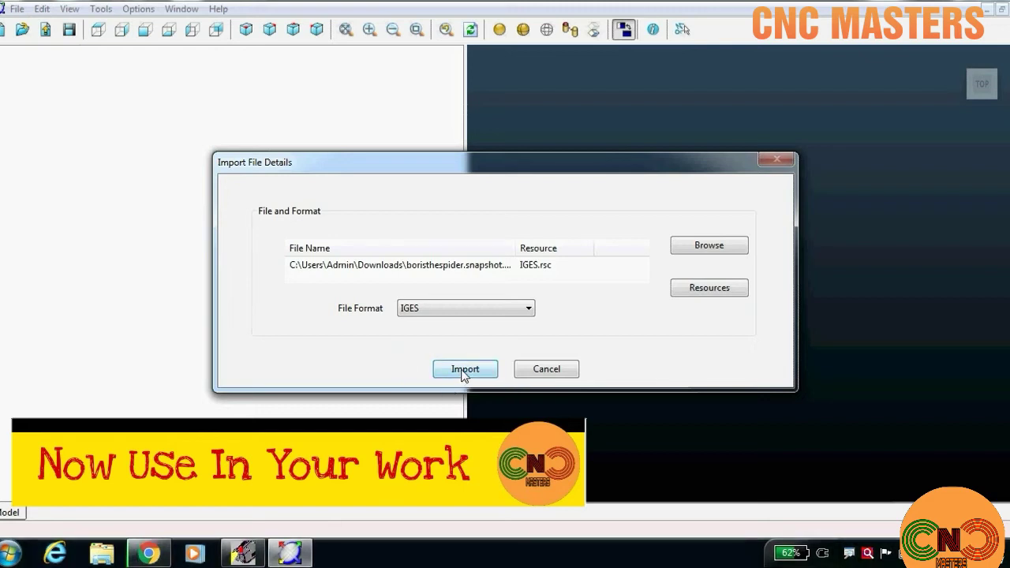
Import the spider, display it shaded, inspect it from several angles, then close it.
left_click(465, 371)
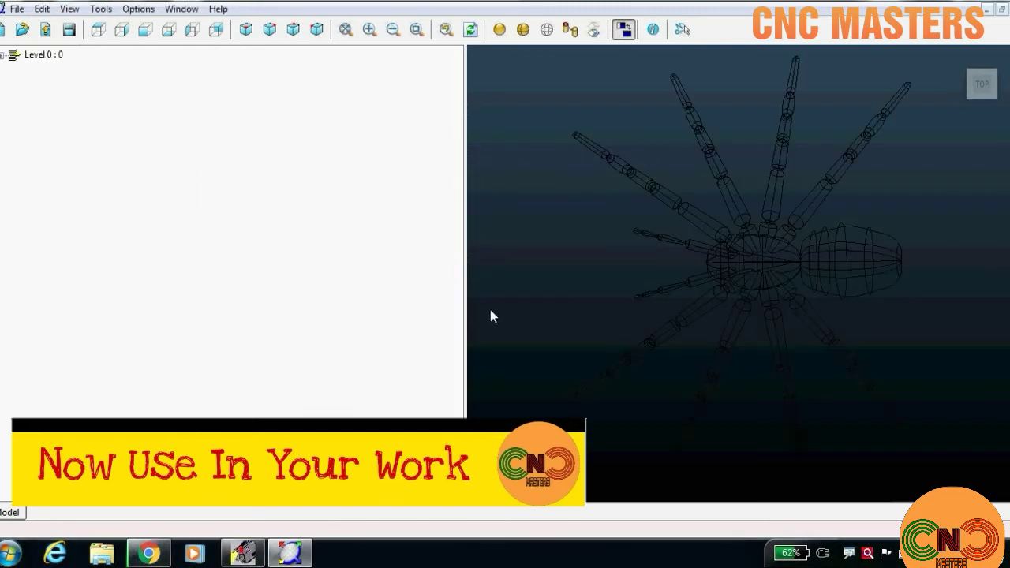
left_click(500, 30)
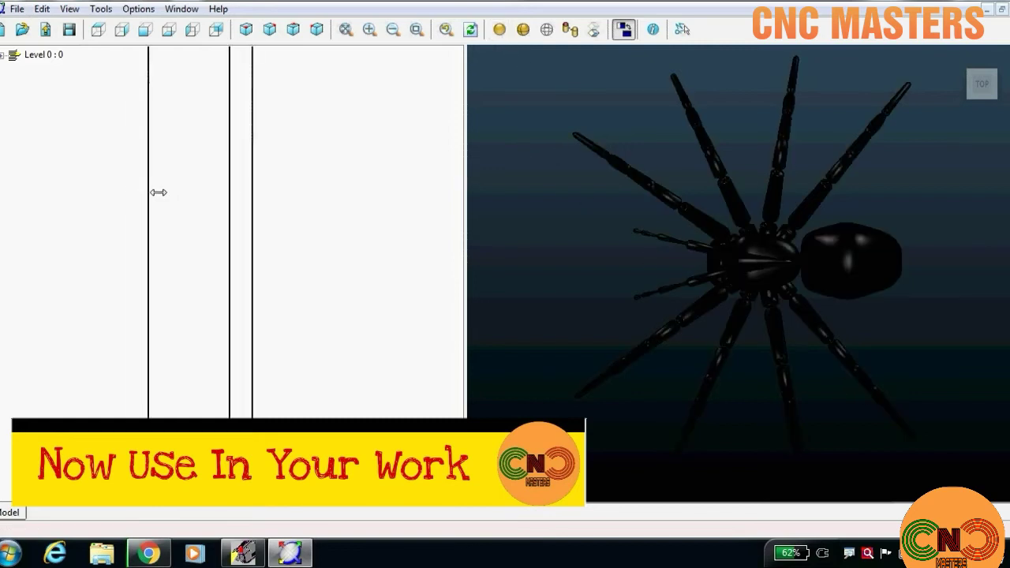
left_click_drag(319, 188, 134, 191)
left_click_drag(682, 228, 718, 118)
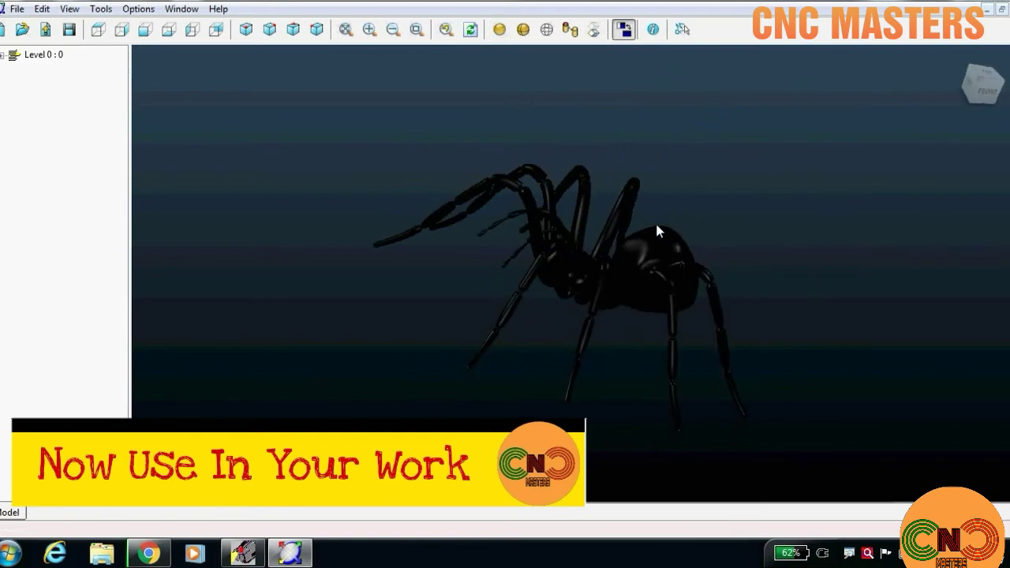
mouse_move(598, 138)
left_mouse_down()
mouse_move(392, 288)
mouse_move(761, 74)
mouse_move(665, 243)
mouse_move(635, 190)
mouse_move(418, 307)
mouse_move(527, 247)
left_mouse_up()
scroll(607, 251, "up", 3)
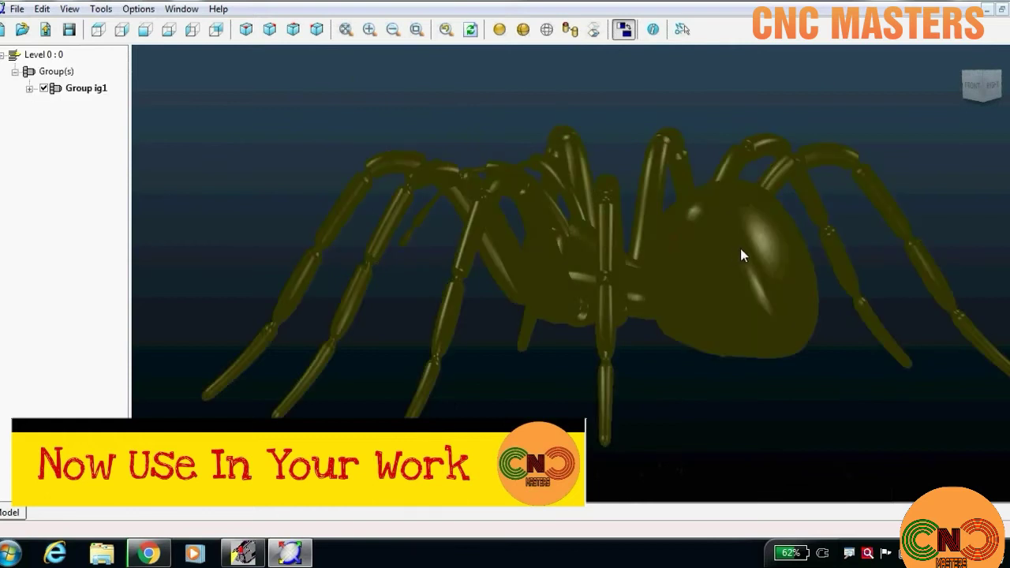
mouse_move(668, 168)
left_mouse_down()
mouse_move(676, 316)
mouse_move(772, 282)
left_mouse_up()
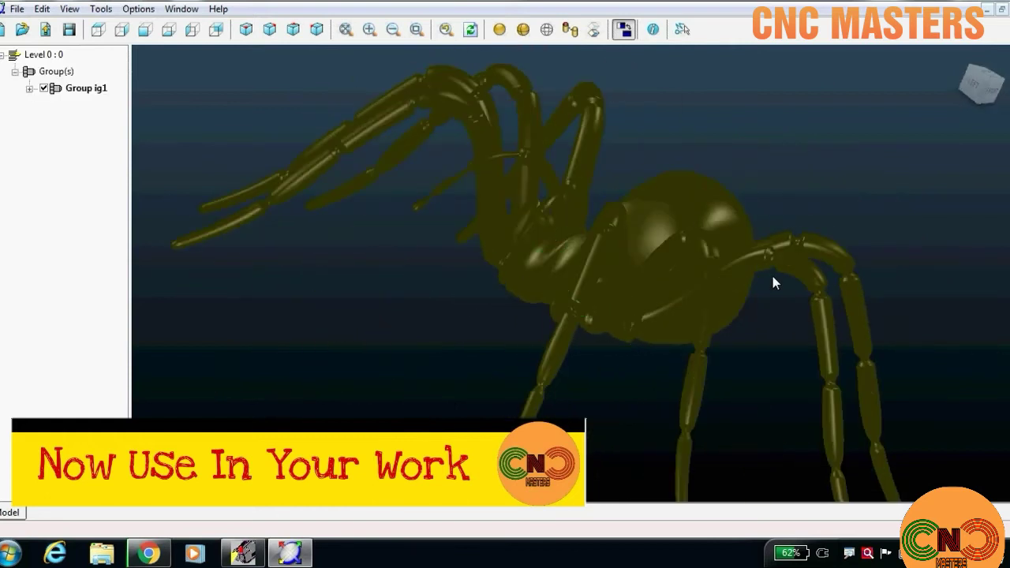
left_click(16, 9)
left_click(37, 58)
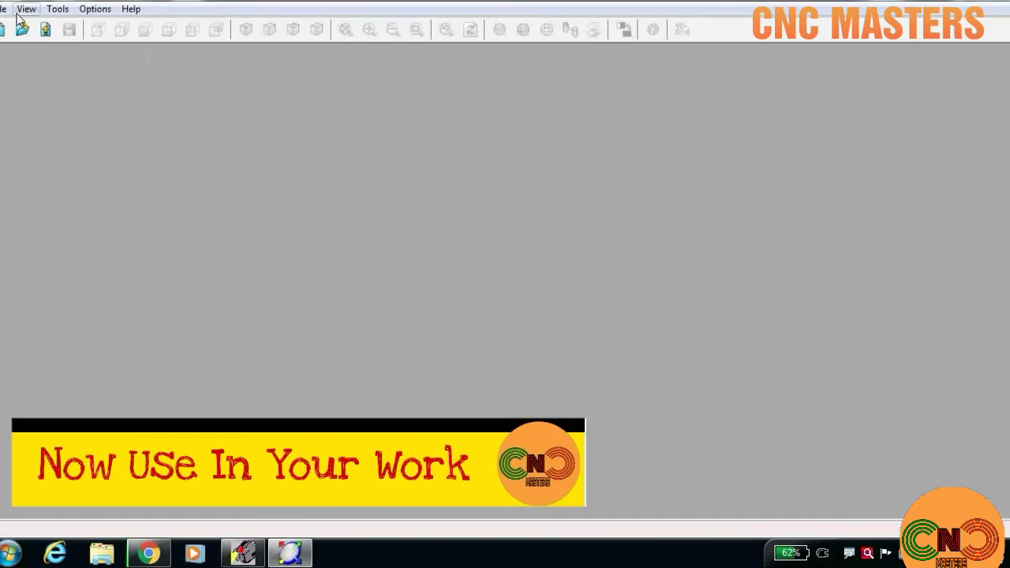
Import Block.STEP from Downloads > engine-block--6.snapshot.20 and rotate its wireframe.
left_click(5, 9)
left_click(34, 67)
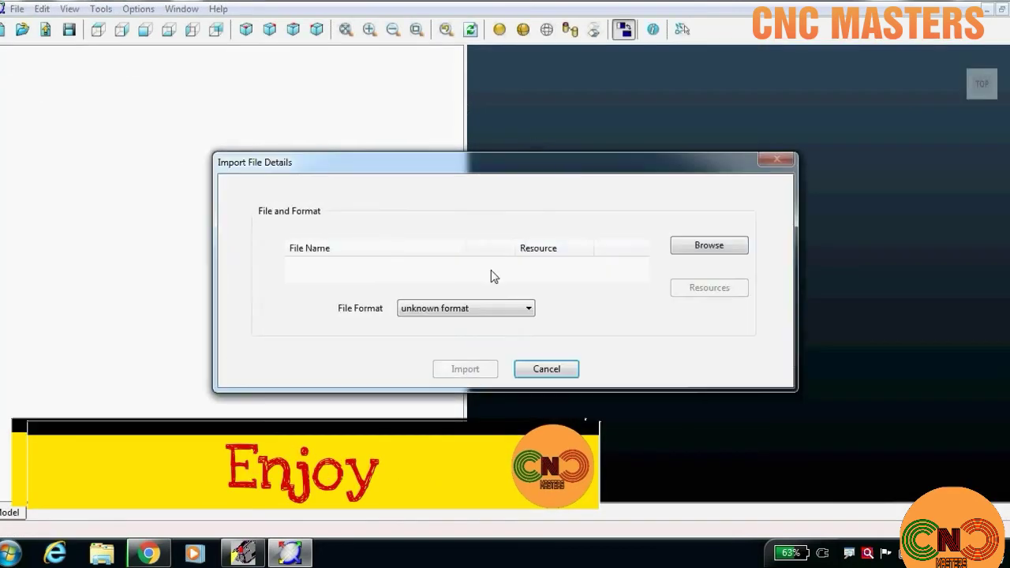
left_click(702, 248)
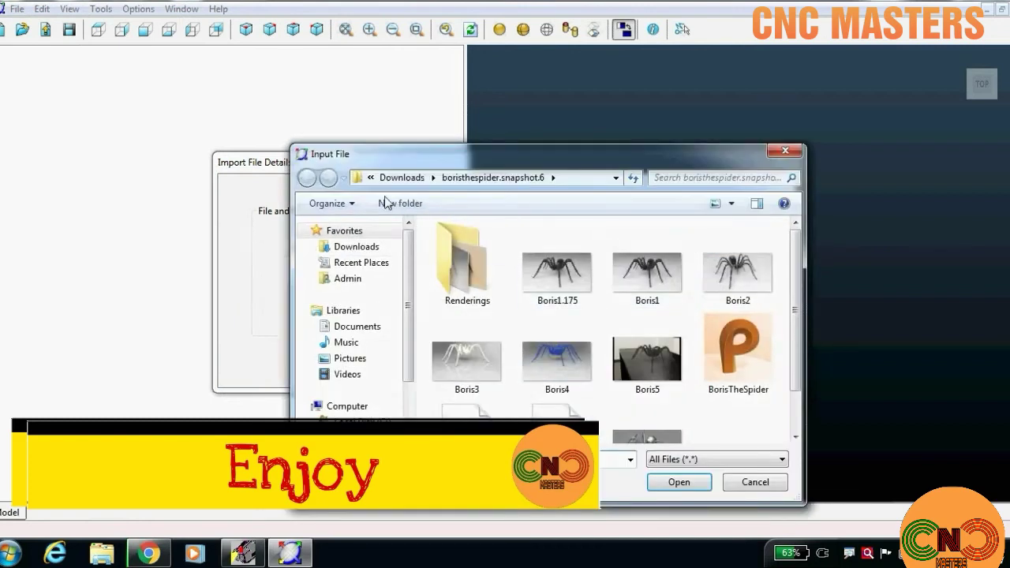
left_click(356, 246)
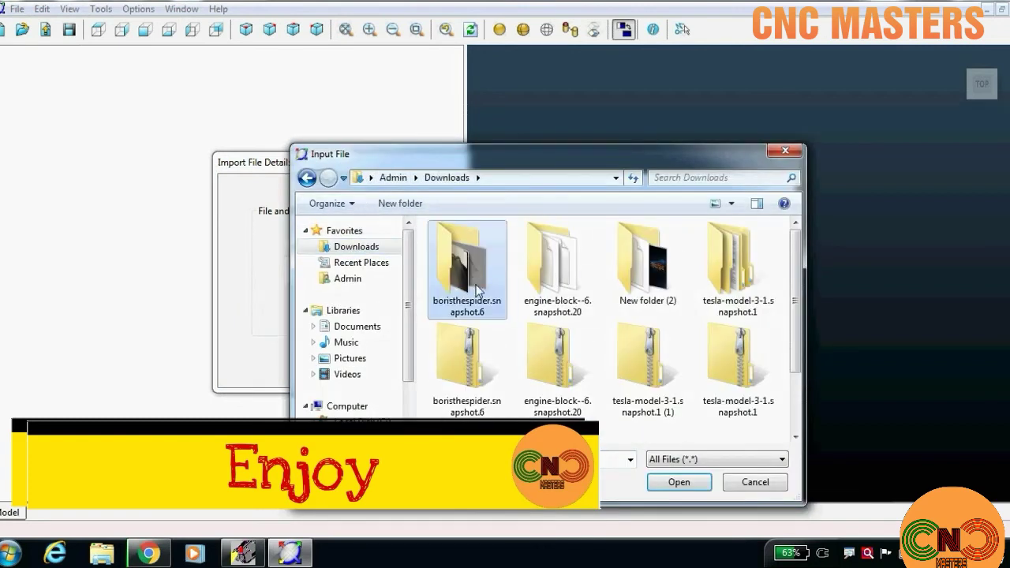
double_click(551, 278)
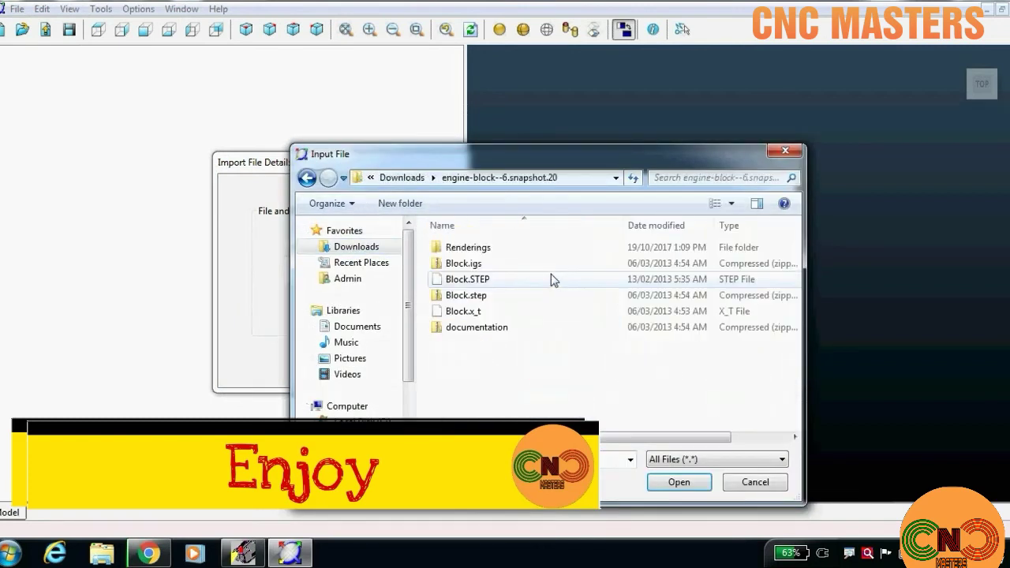
left_click(481, 281)
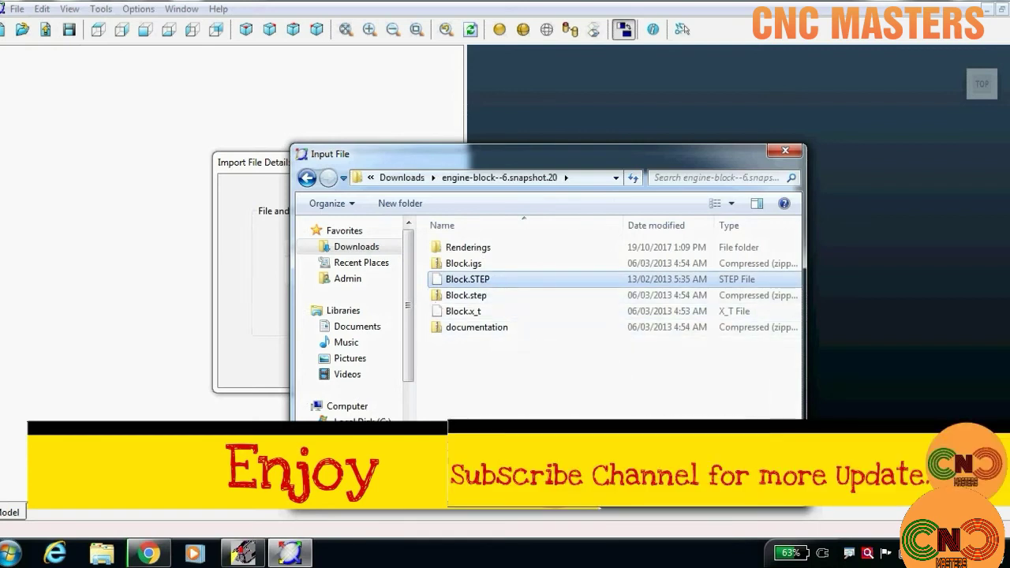
key("Return")
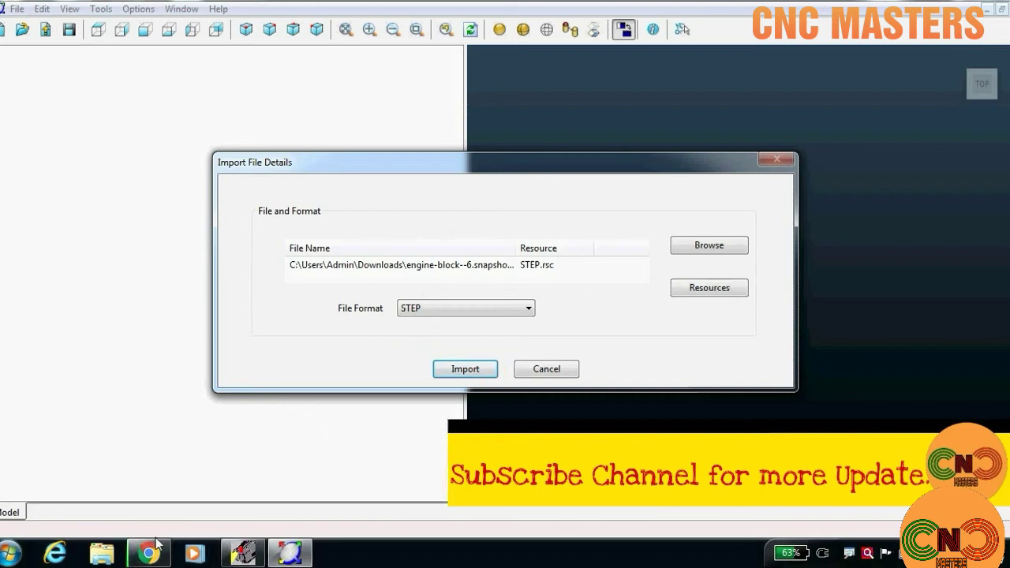
left_click(465, 368)
mouse_move(407, 247)
left_mouse_down()
mouse_move(490, 333)
mouse_move(356, 309)
left_mouse_up()
Shade the engine block, select it and orbit to view the cylinder bores and deck.
left_click(499, 29)
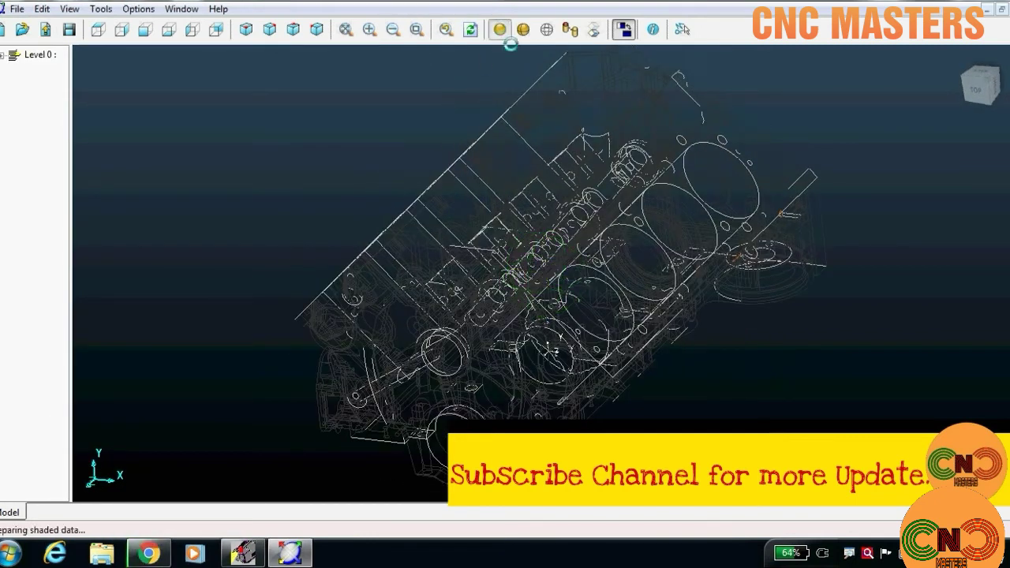
mouse_move(727, 313)
left_mouse_down()
mouse_move(639, 310)
mouse_move(573, 148)
mouse_move(549, 297)
mouse_move(563, 276)
left_mouse_up()
left_click(551, 129)
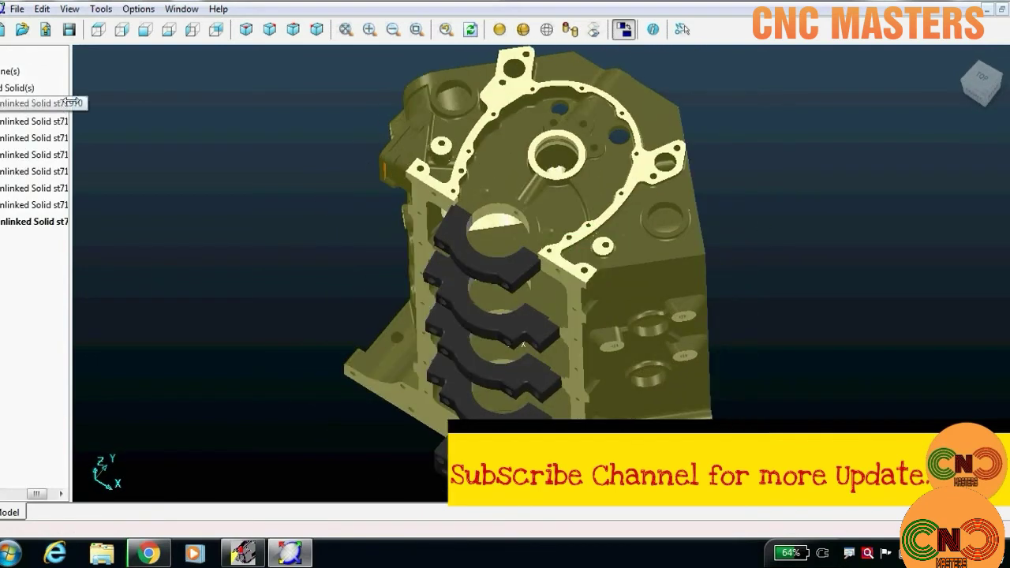
mouse_move(403, 261)
left_mouse_down()
mouse_move(535, 234)
mouse_move(432, 136)
mouse_move(571, 164)
left_mouse_up()
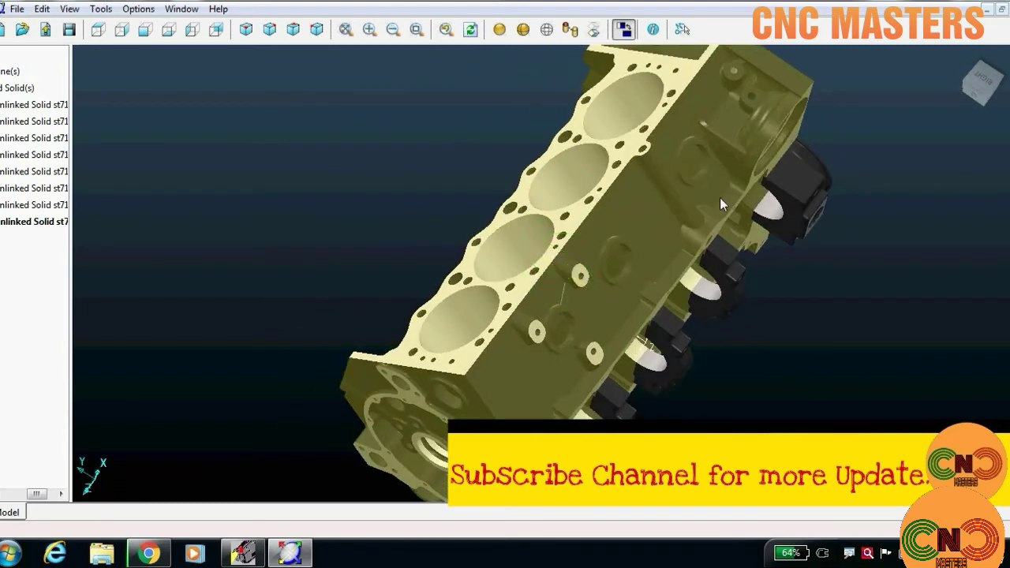
left_click_drag(720, 204, 816, 279)
Close the engine block model and browse into the Tesla Model 3 download folder for import.
left_click(17, 9)
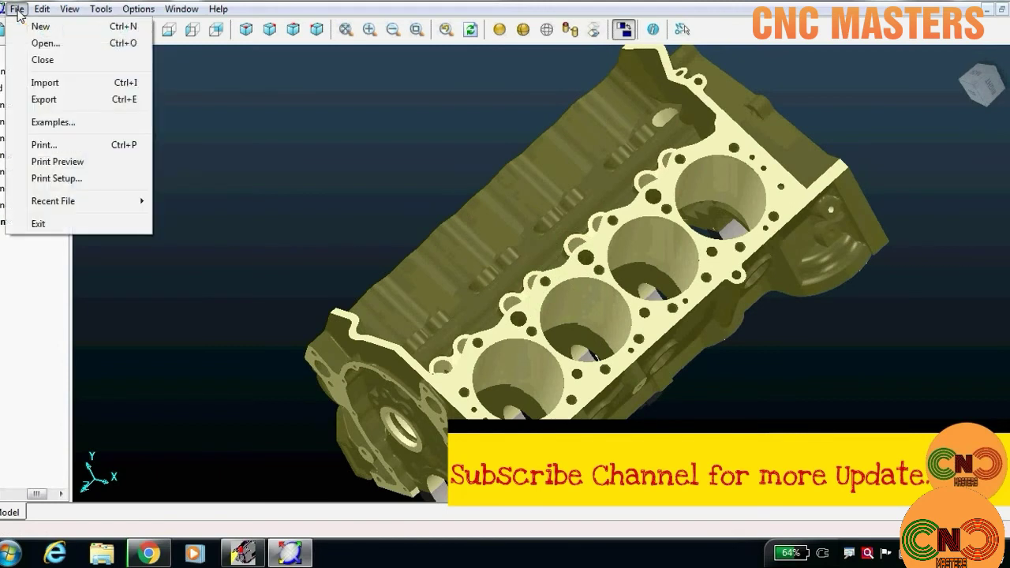
left_click(32, 59)
left_click(8, 11)
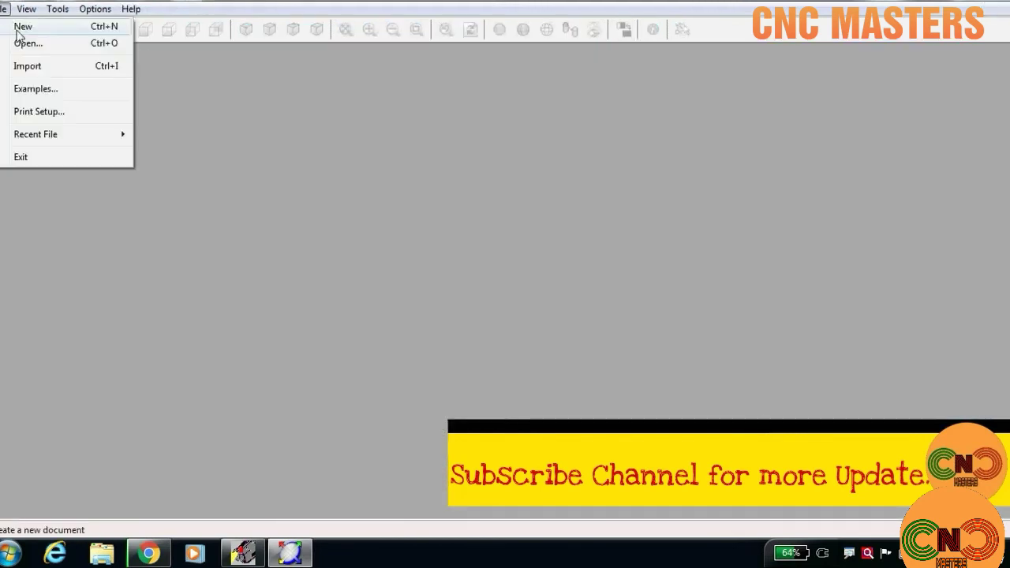
left_click(37, 67)
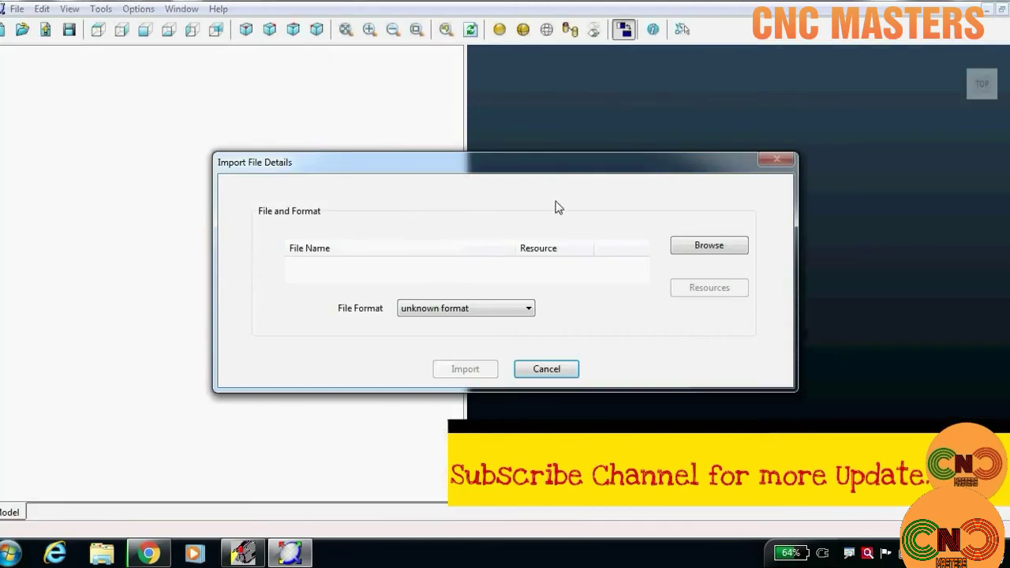
left_click(692, 247)
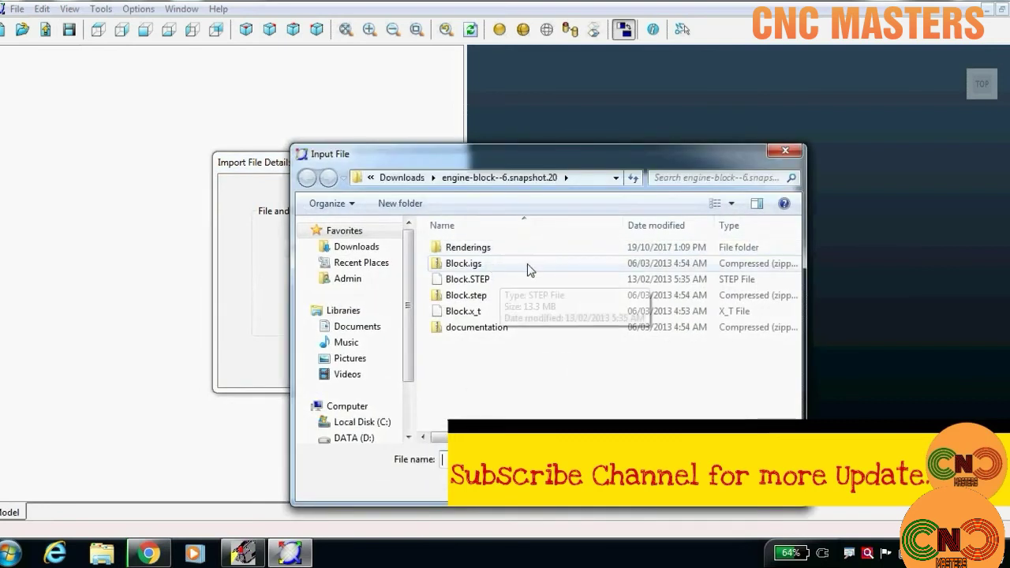
left_click(401, 177)
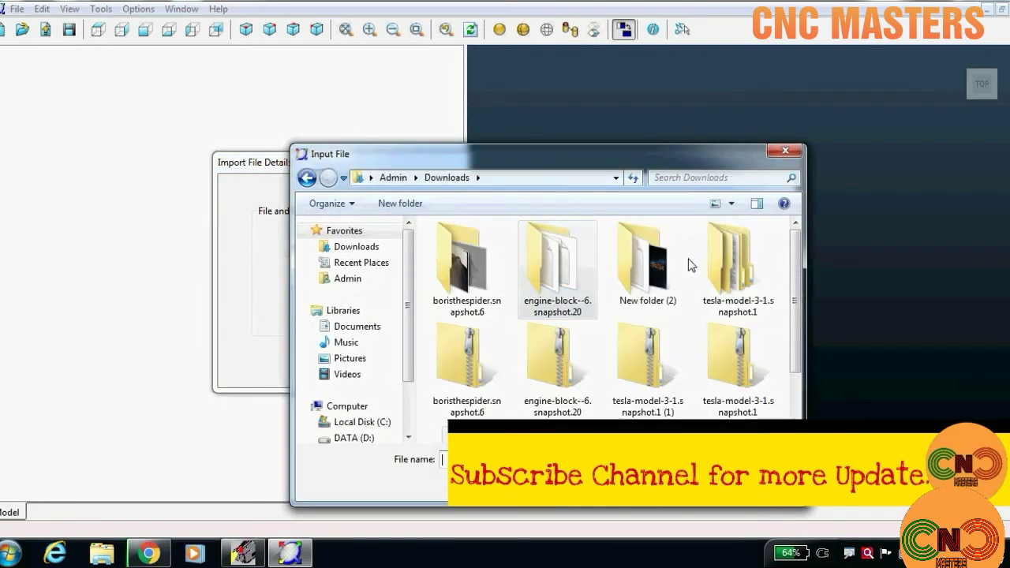
double_click(552, 247)
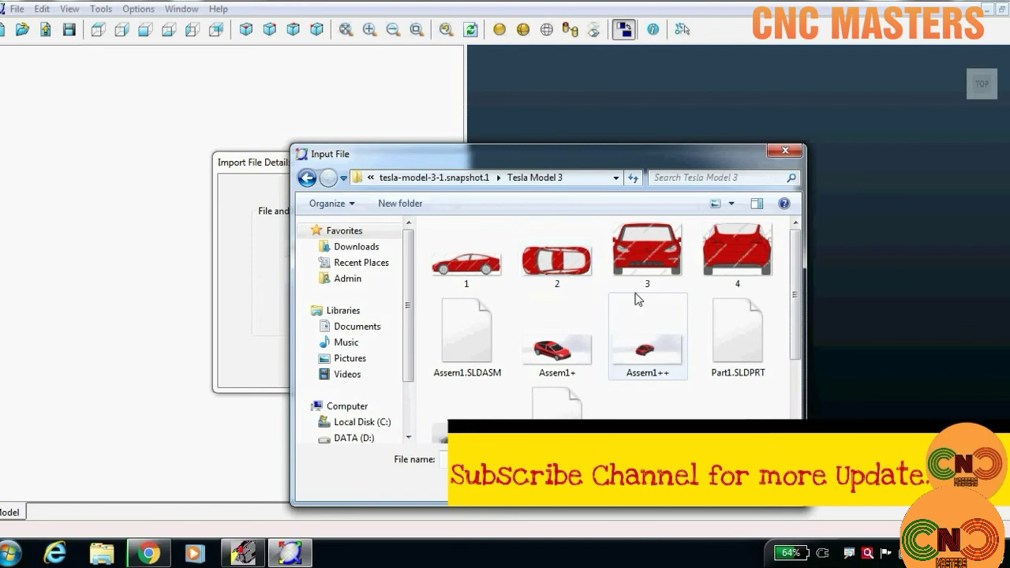
Import Part1.SLDPRT from the Tesla Model 3 folder as a Solidworks part.
scroll(738, 323, "down", 2)
left_click(557, 325)
scroll(600, 332, "up", 1)
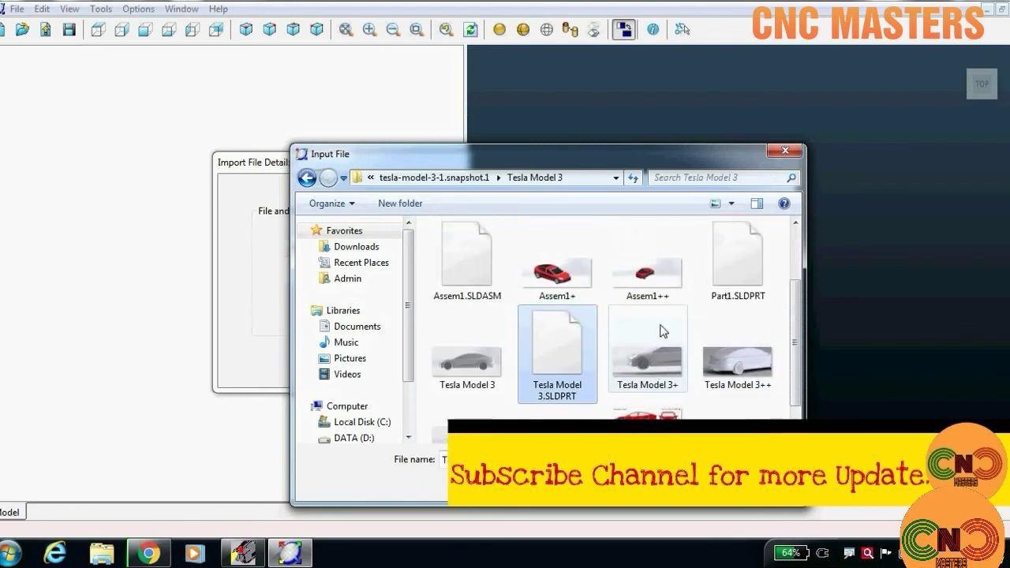
left_click(742, 281)
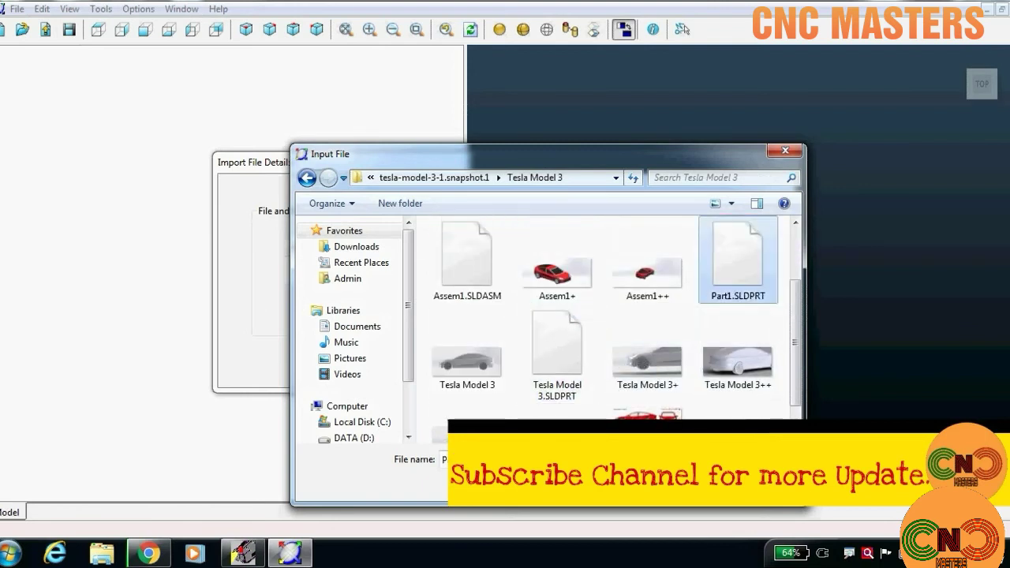
scroll(599, 301, "up", 2)
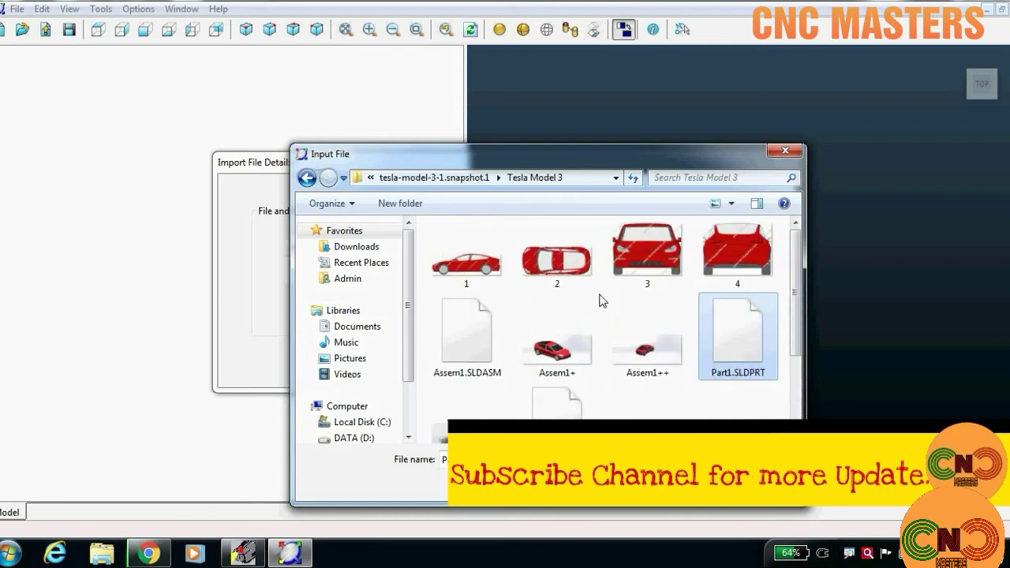
scroll(750, 363, "down", 3)
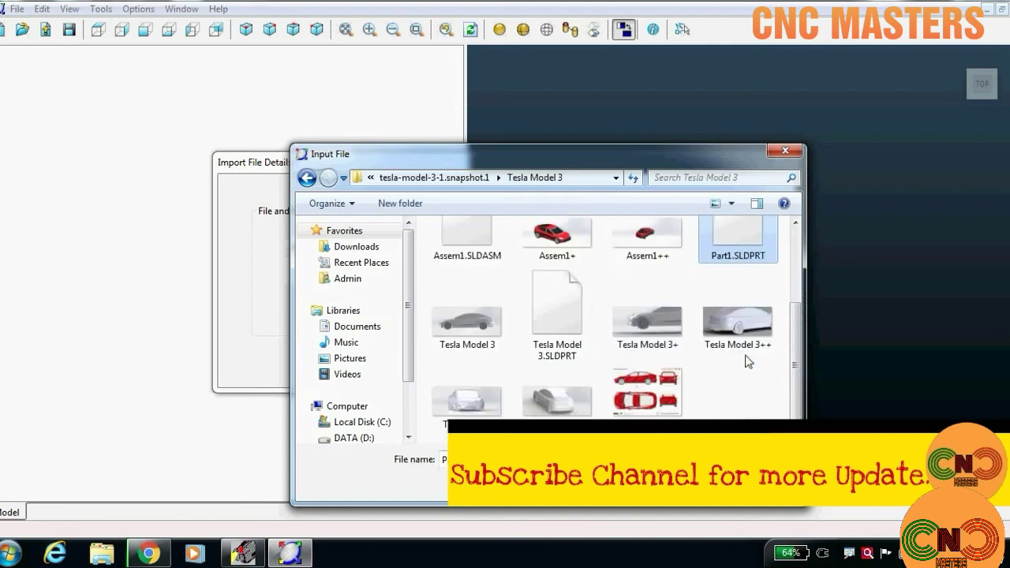
key("Return")
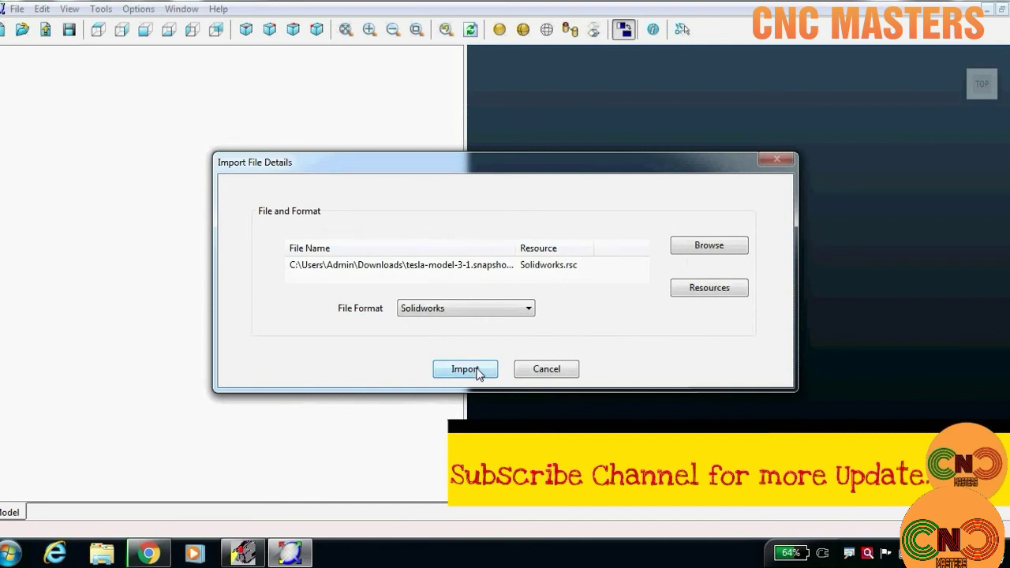
left_click(476, 370)
Rotate the wheel to an isometric view, shade and orbit it, then close the wheel model.
left_click_drag(726, 359, 772, 228)
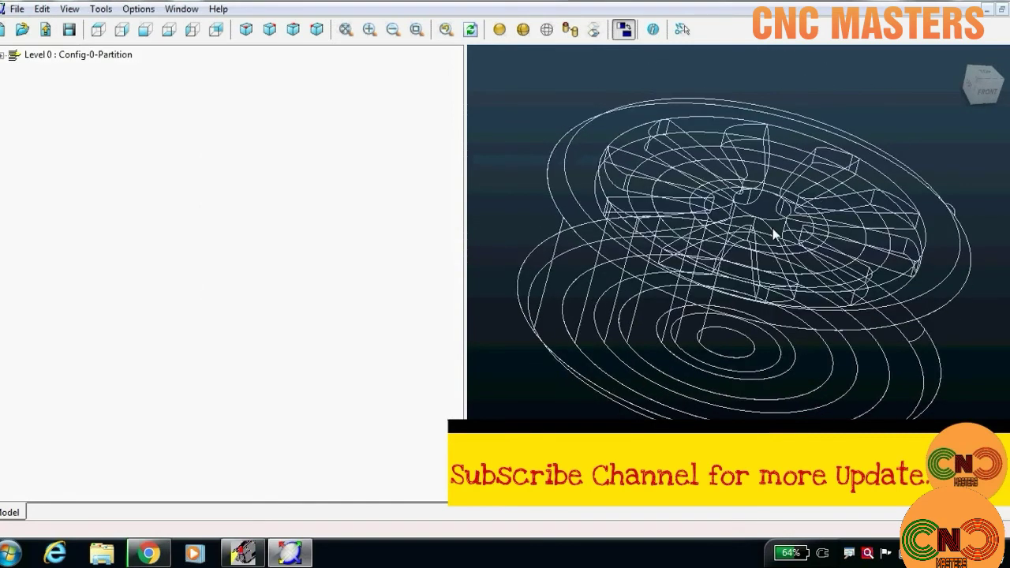
left_click(505, 33)
mouse_move(757, 314)
left_mouse_down()
mouse_move(500, 244)
mouse_move(626, 271)
left_mouse_up()
left_click(16, 9)
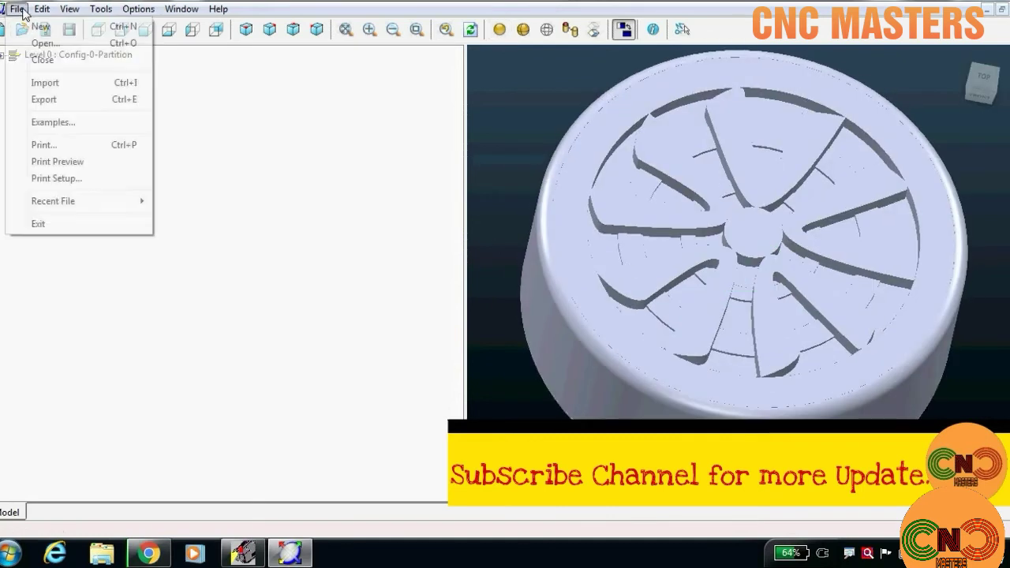
left_click(36, 61)
Import Tesla Model 3.SLDPRT from the Tesla folder as a Solidworks file into a new model.
left_click(5, 9)
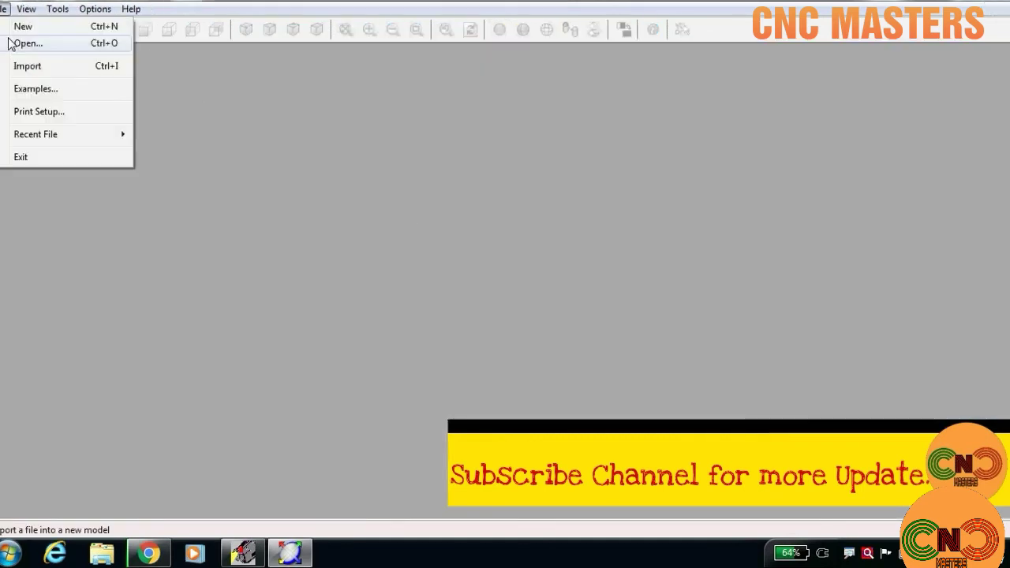
left_click(24, 66)
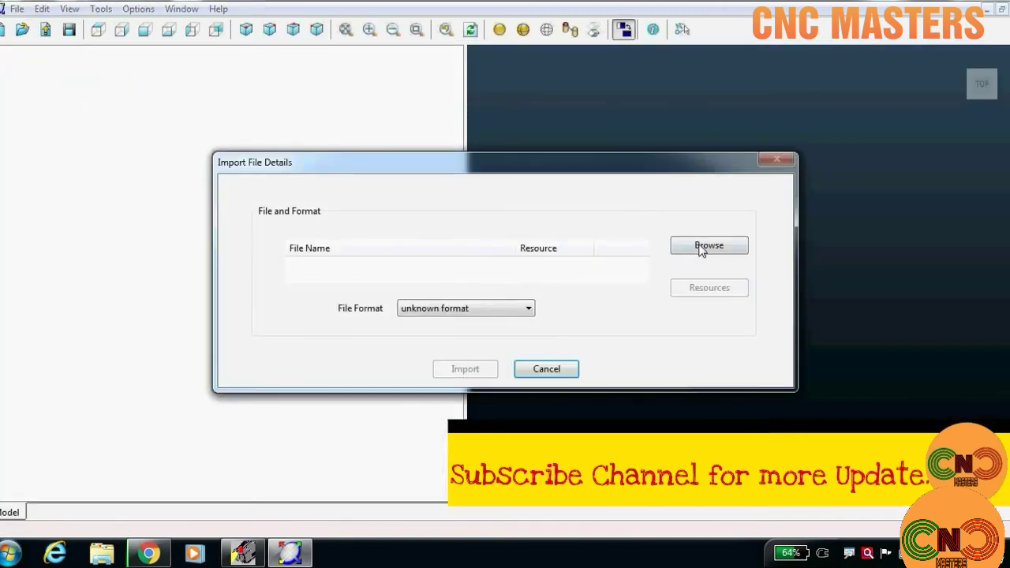
left_click(700, 246)
scroll(552, 417, "down", 1)
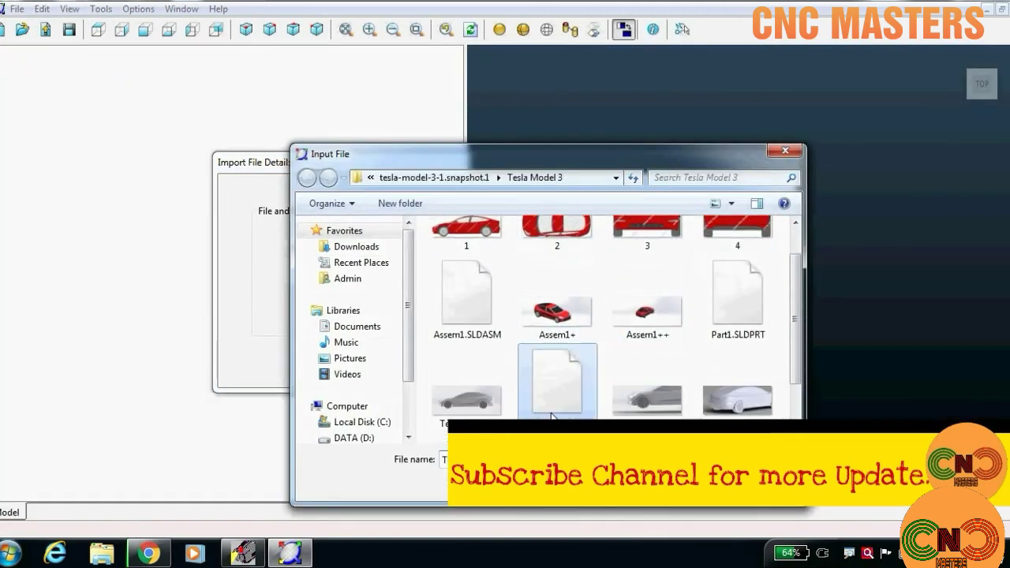
scroll(552, 416, "down", 1)
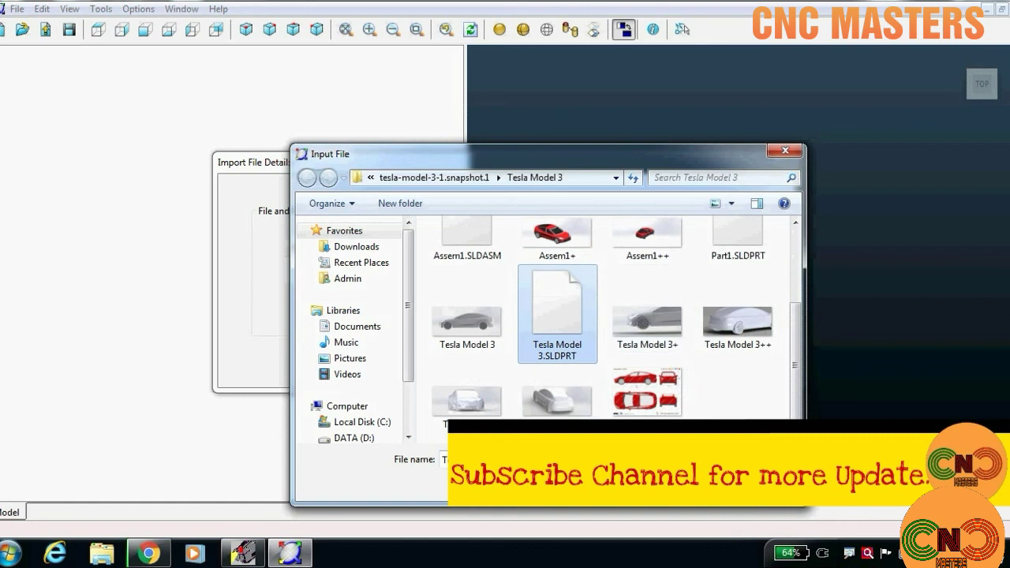
double_click(557, 314)
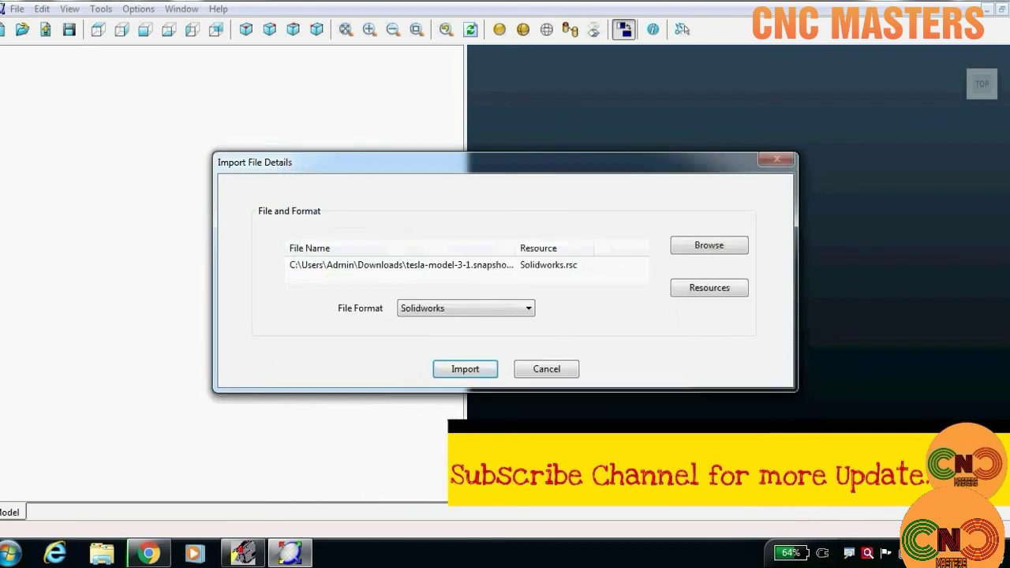
key("Return")
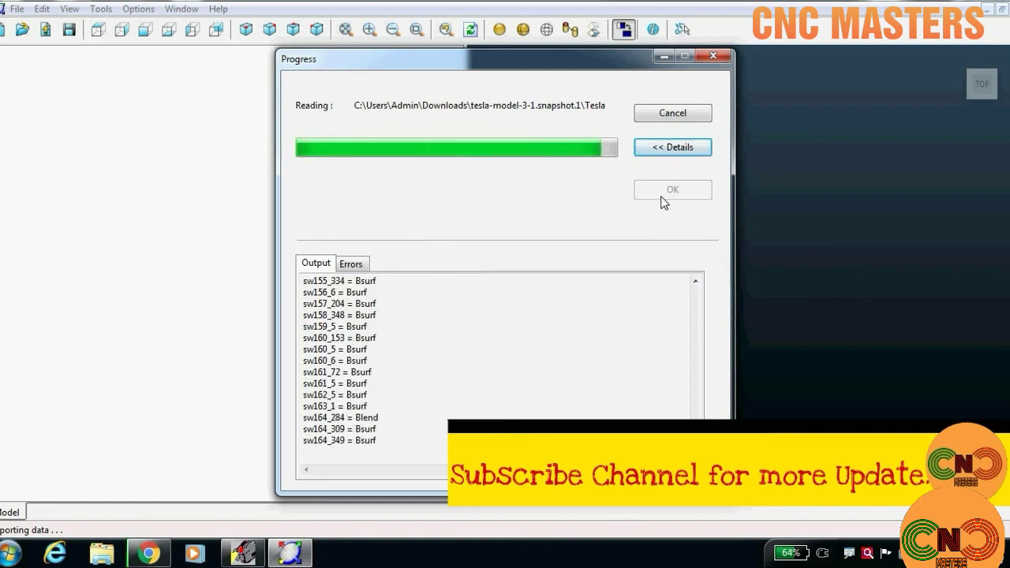
Dismiss the import reports, widen the viewport, and view the Tesla car shaded from an oblique top angle.
left_click(689, 288)
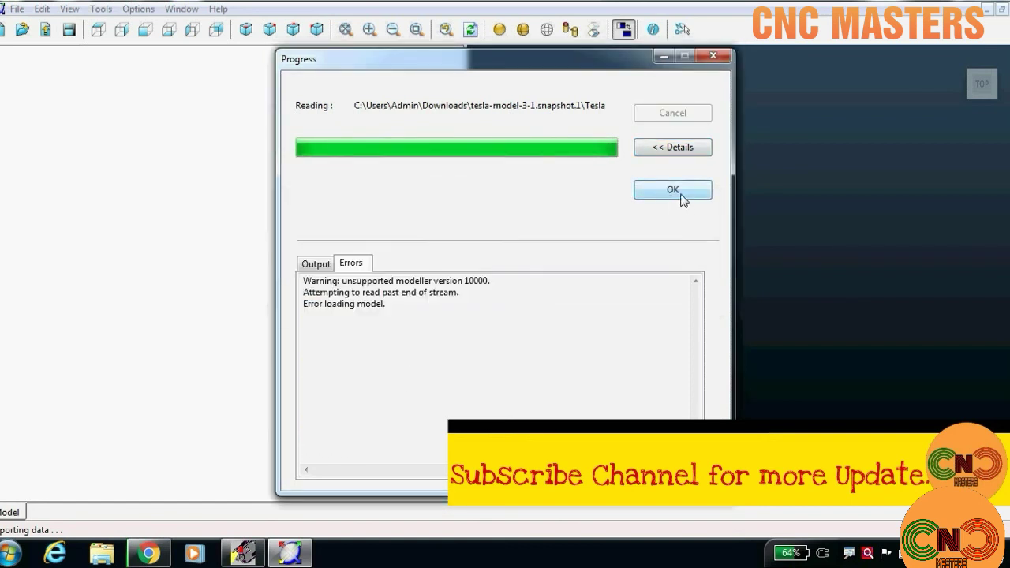
left_click(683, 193)
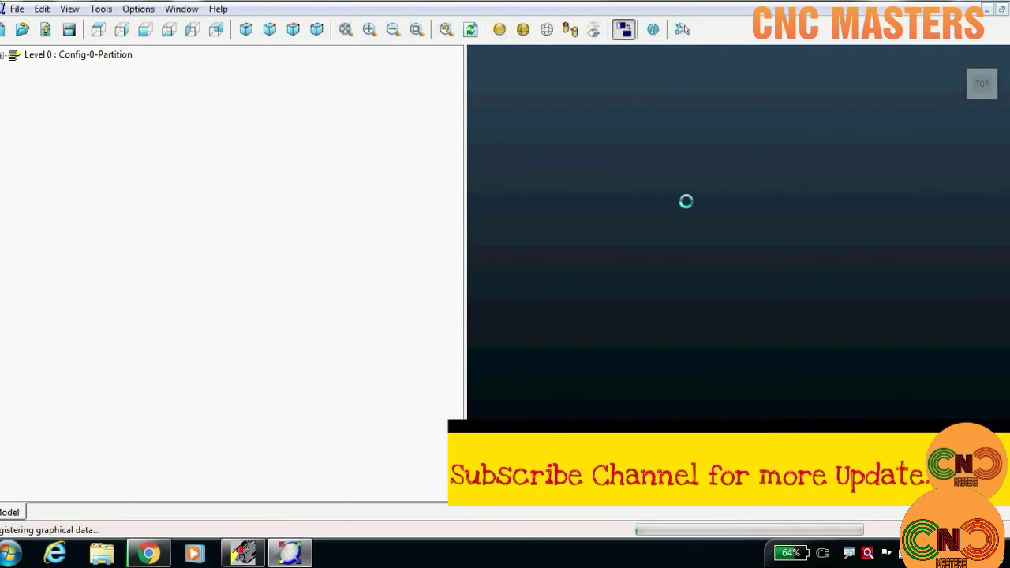
left_click_drag(470, 205, 153, 282)
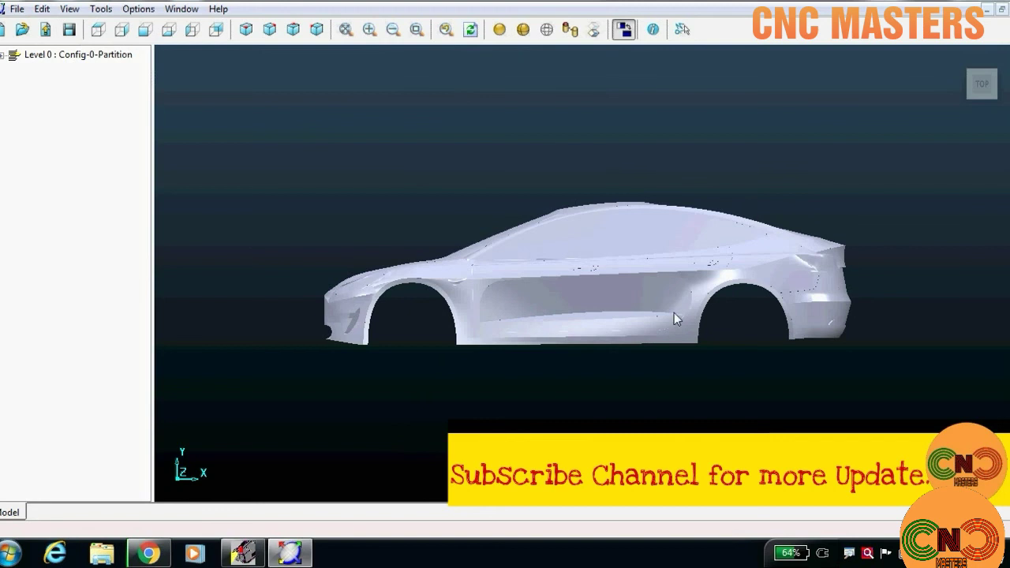
left_click_drag(674, 312, 622, 236)
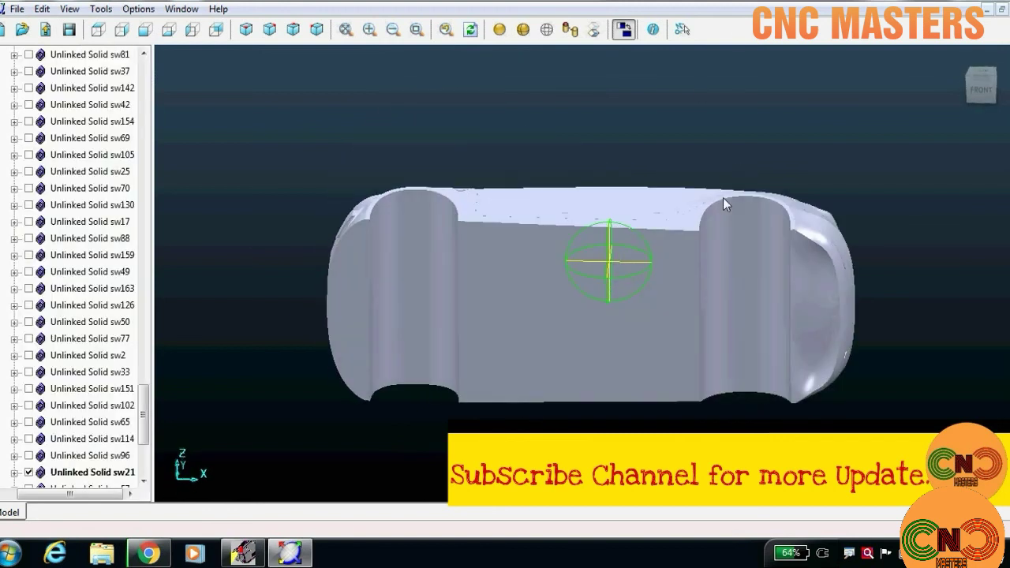
left_click_drag(685, 235, 601, 178)
Close the Tesla car model and exit the Delcam Exchange utility.
left_click(17, 8)
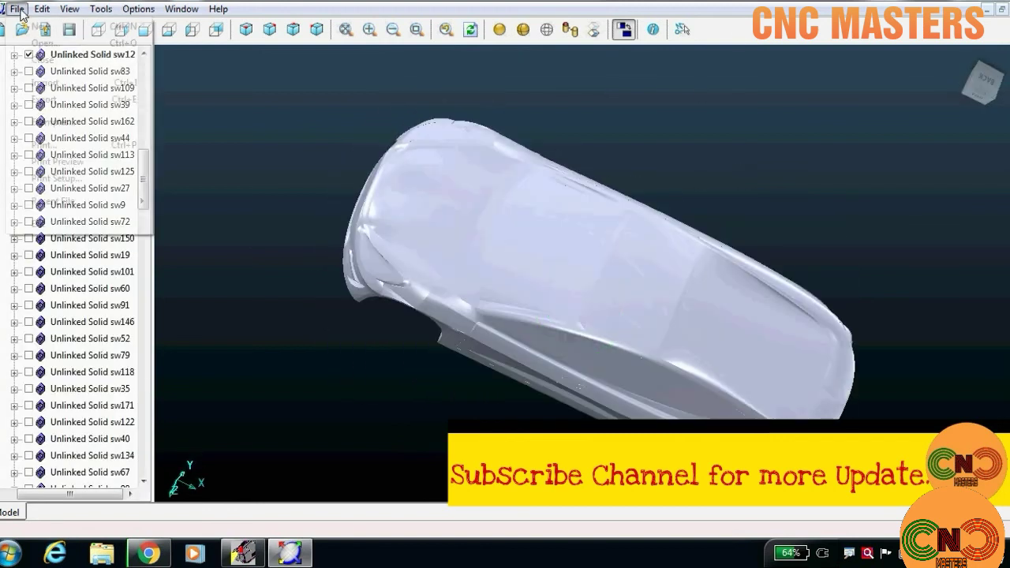
left_click(42, 62)
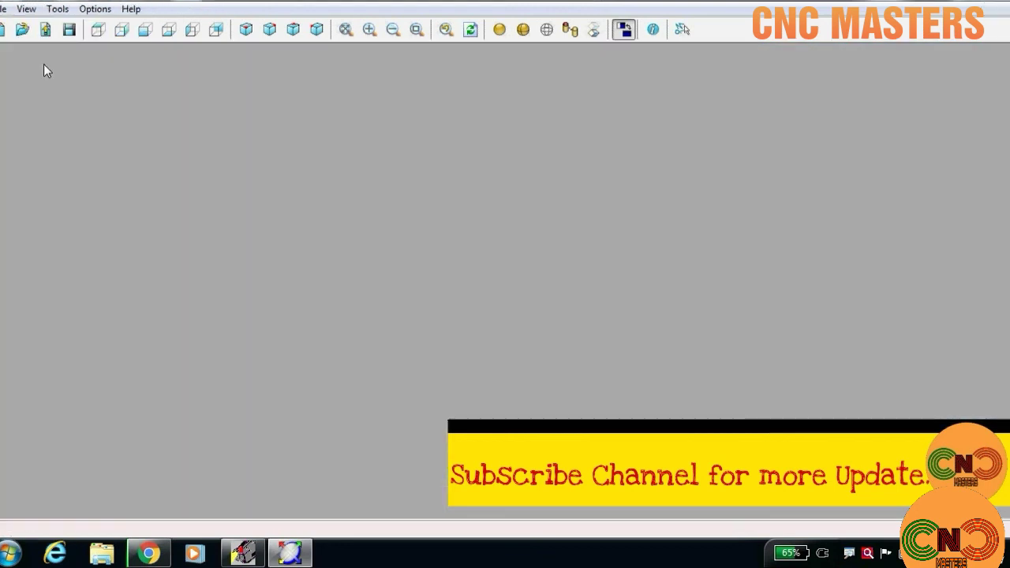
key("alt+F4")
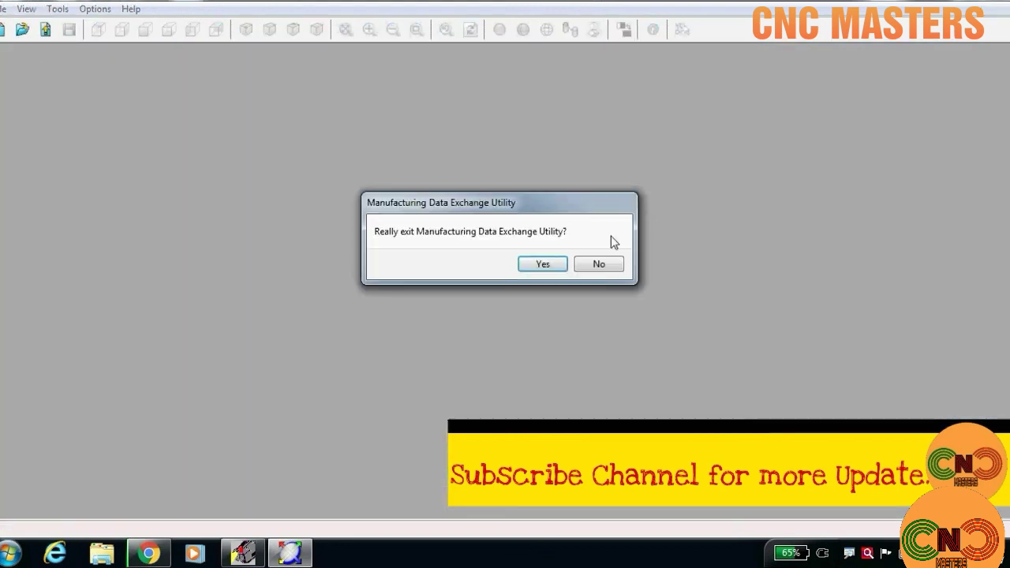
left_click(543, 262)
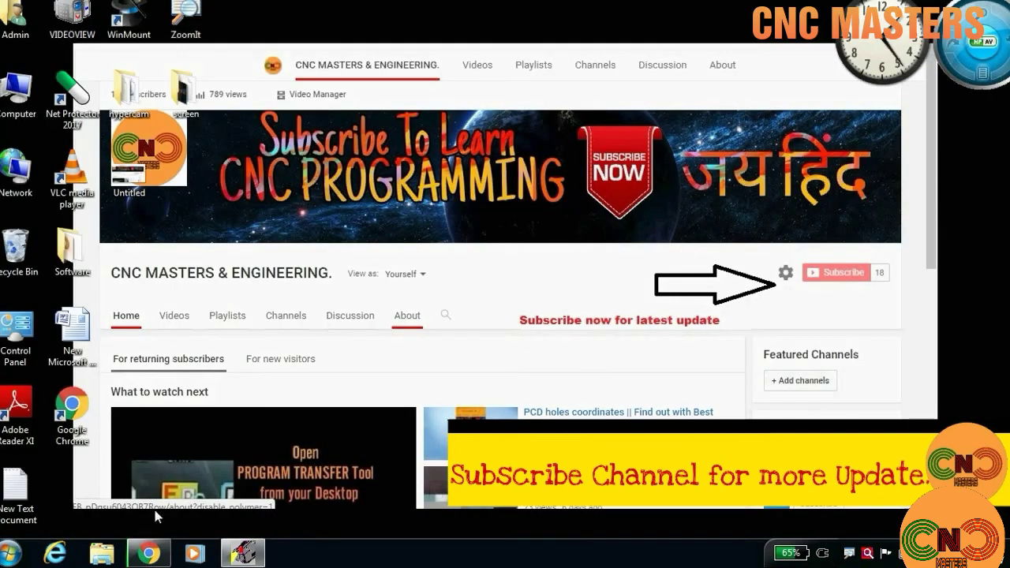